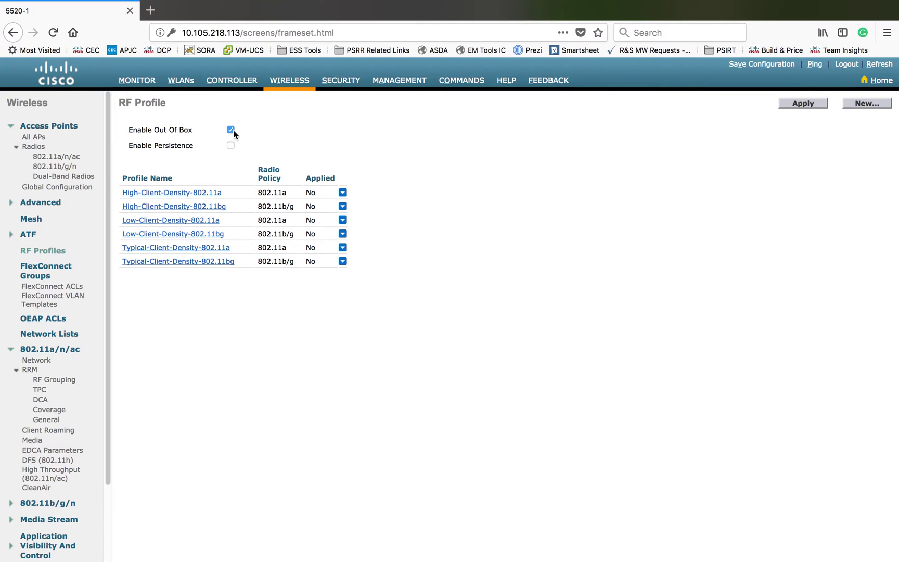
# Apply the RF profile settings with Enable Out Of Box turned on.
pyautogui.click(813, 106)
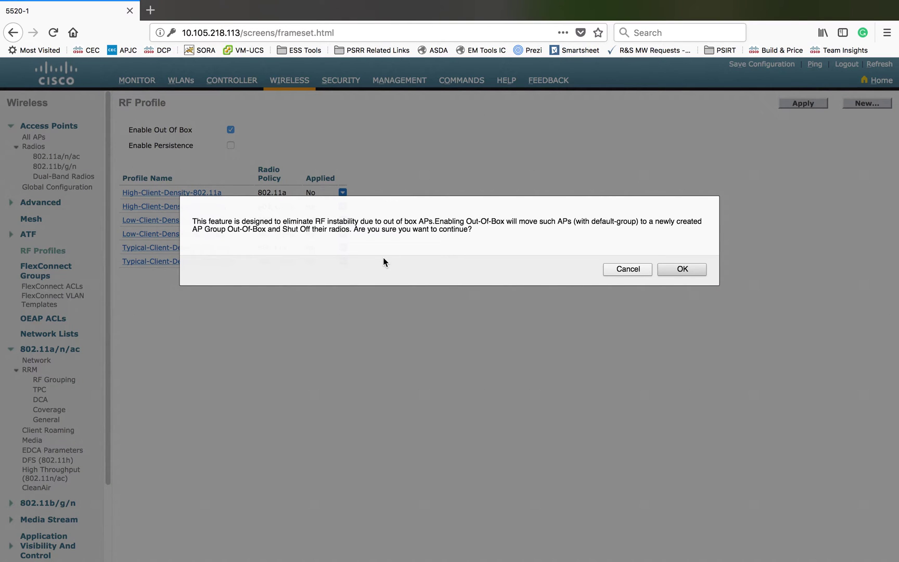
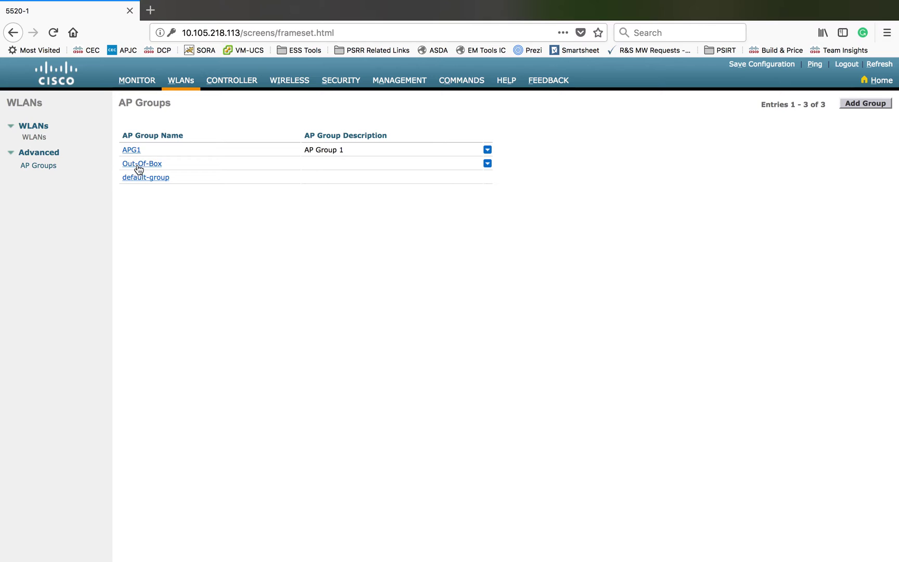
# Review the general, WLAN and RF profile settings of the Out-Of-Box AP group.
pyautogui.click(138, 164)
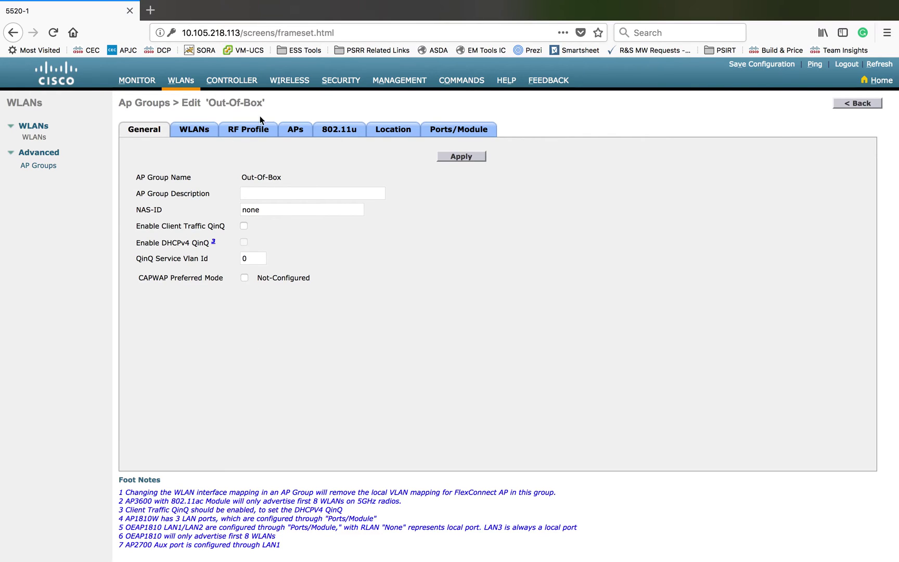
pyautogui.click(195, 134)
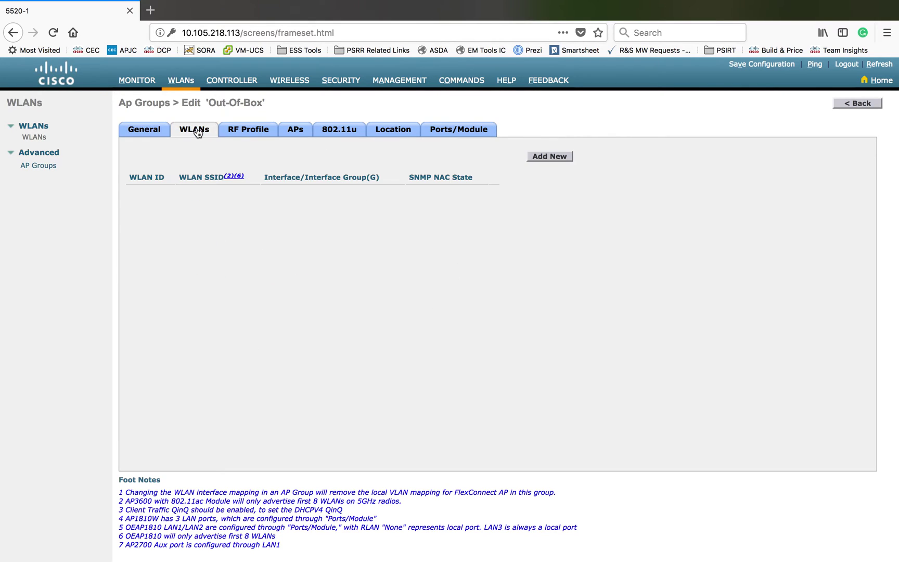
pyautogui.click(553, 157)
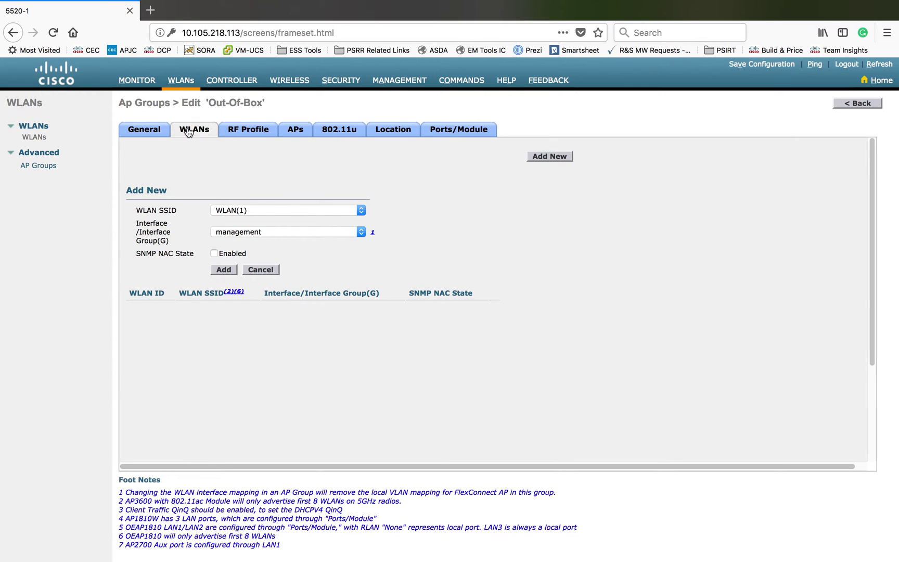
pyautogui.click(253, 134)
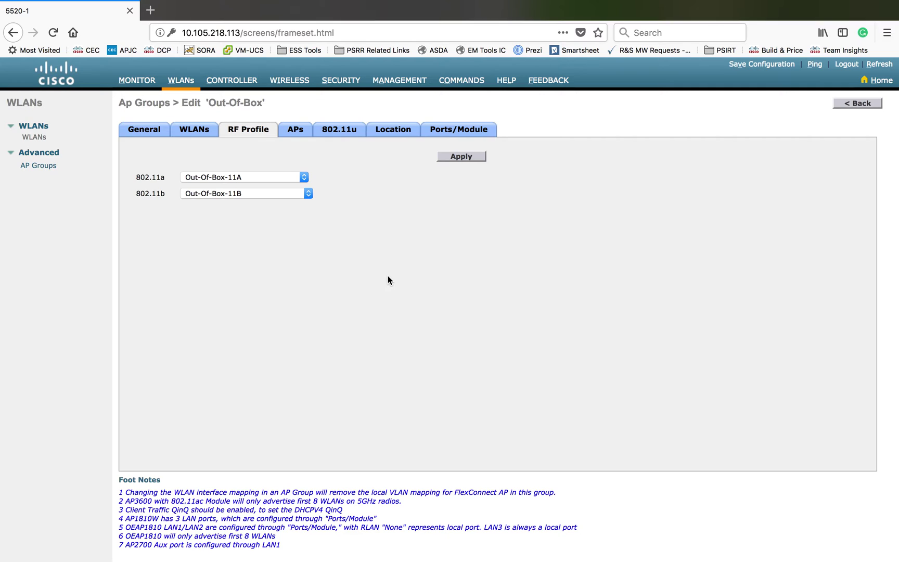
pyautogui.click(152, 129)
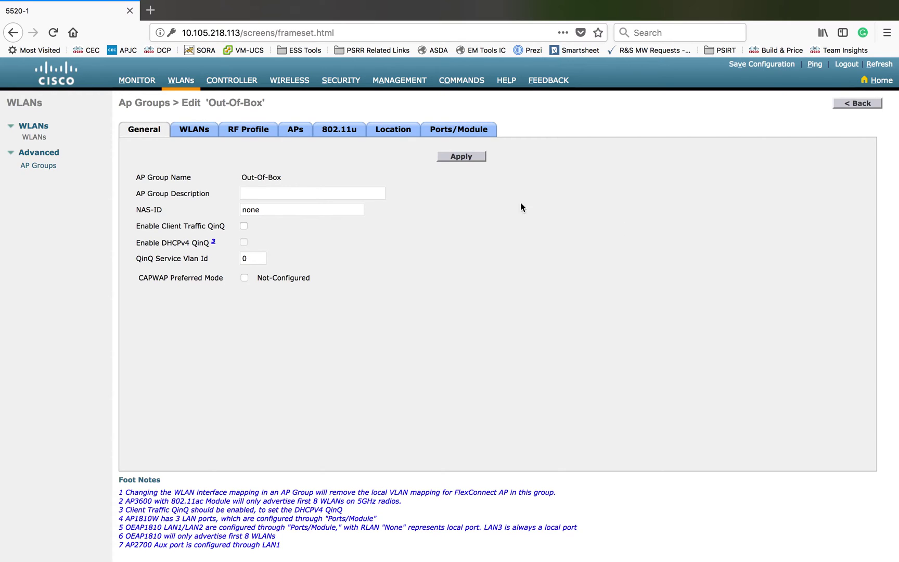
# Start a new RF profile under the wireless settings and name it 3600A.
pyautogui.click(294, 85)
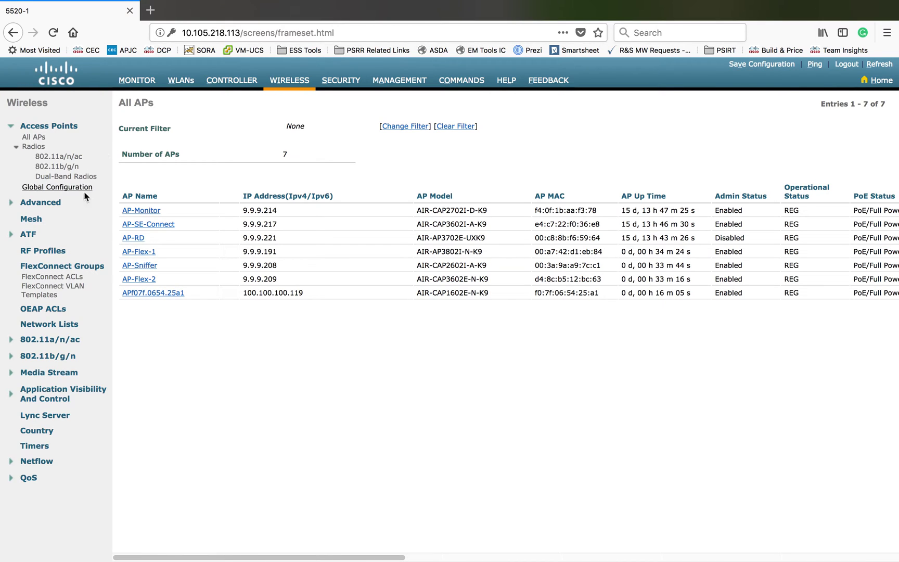
pyautogui.click(52, 250)
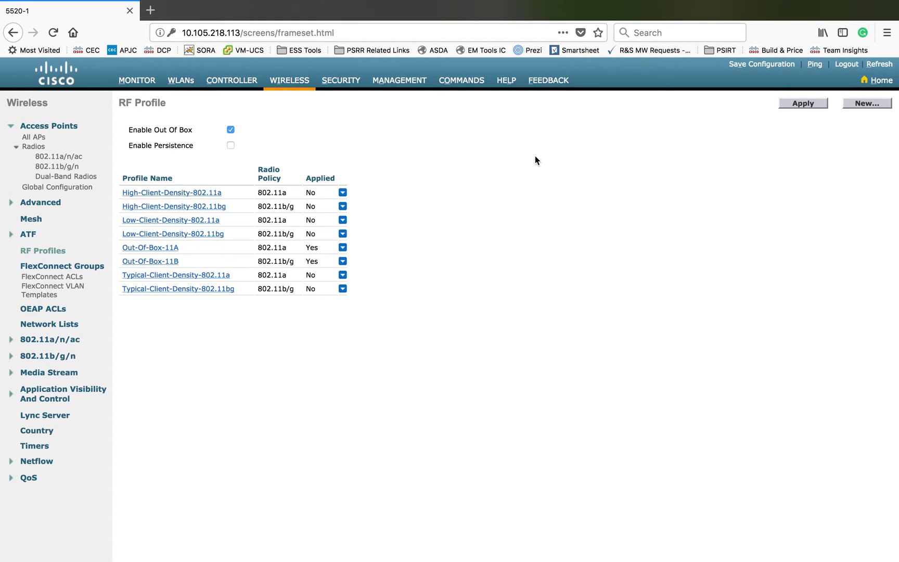
pyautogui.click(865, 103)
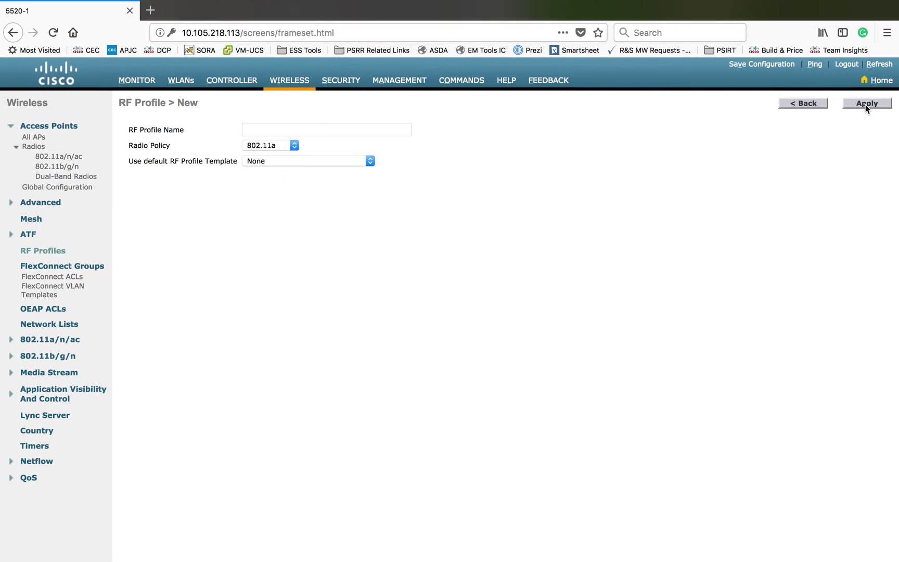
pyautogui.click(351, 134)
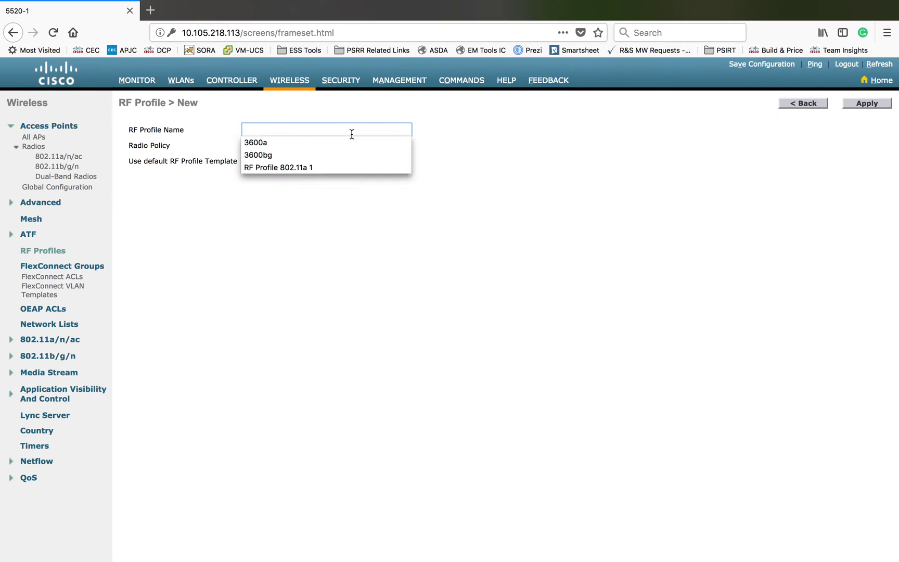
pyautogui.click(546, 178)
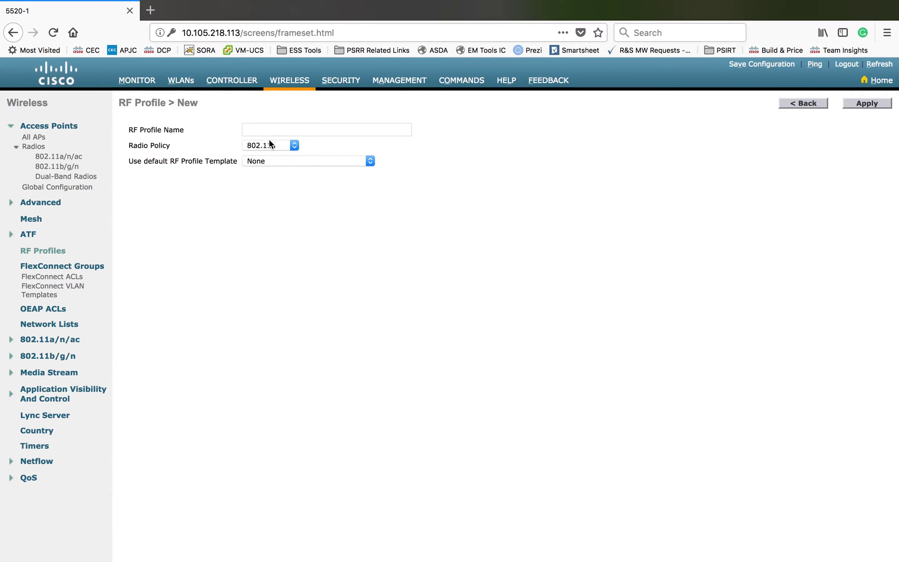
pyautogui.click(296, 134)
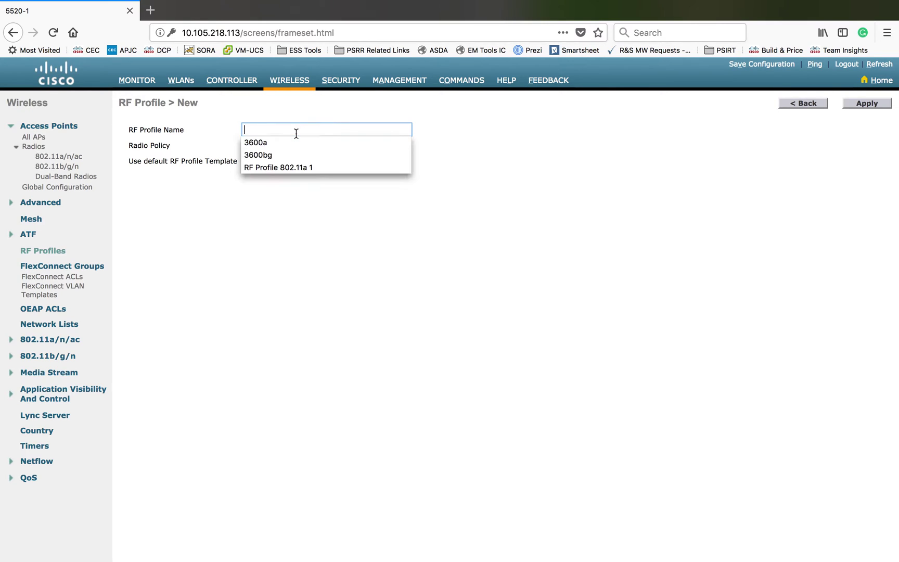
pyautogui.click(295, 146)
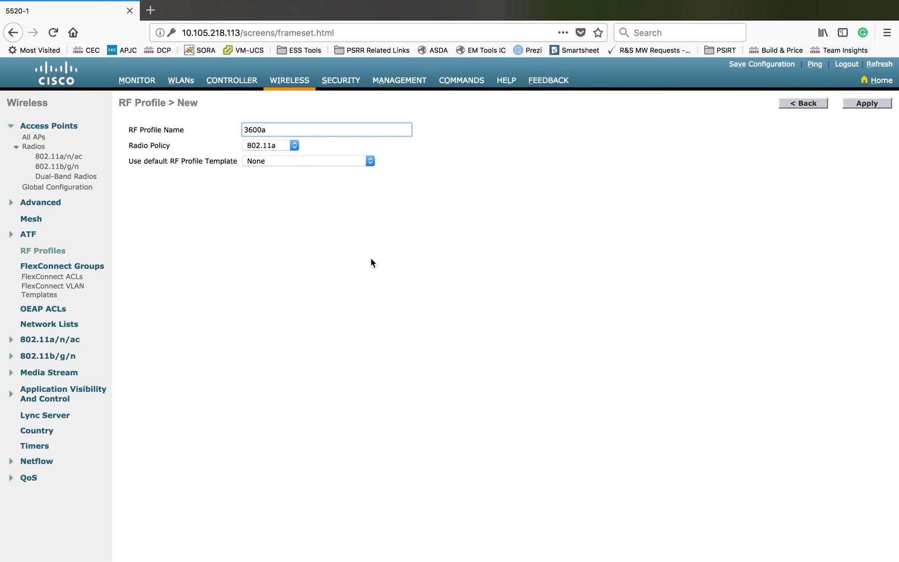
pyautogui.press('BackSpace')
pyautogui.write('A')
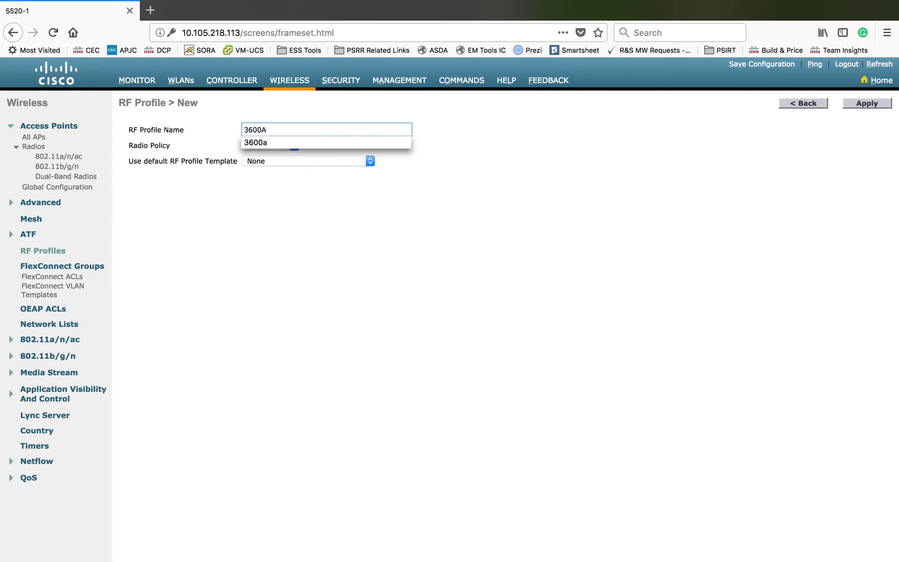
pyautogui.press('Escape')
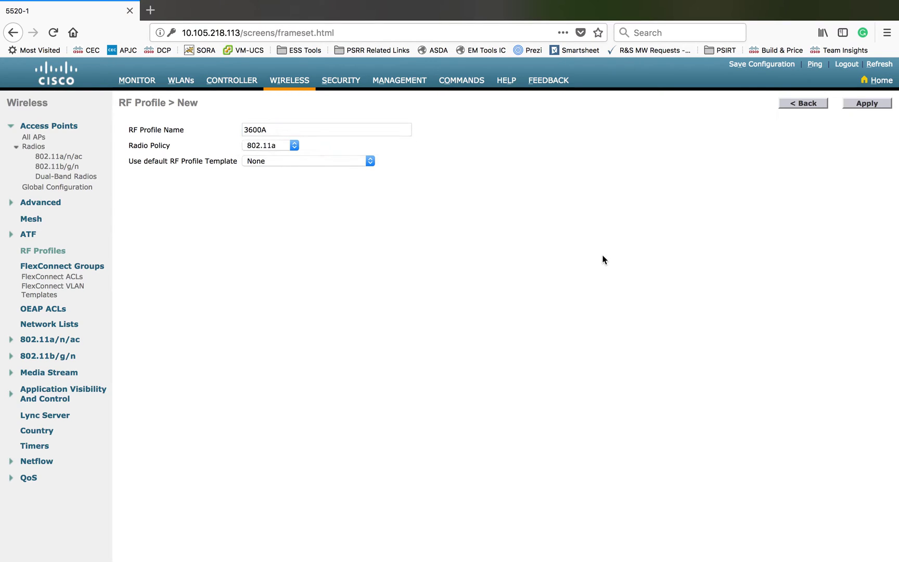
# Create the 3600A profile with radio policy 802.11a and the default RF profile template set to None.
pyautogui.doubleClick(269, 131)
pyautogui.press('Escape')
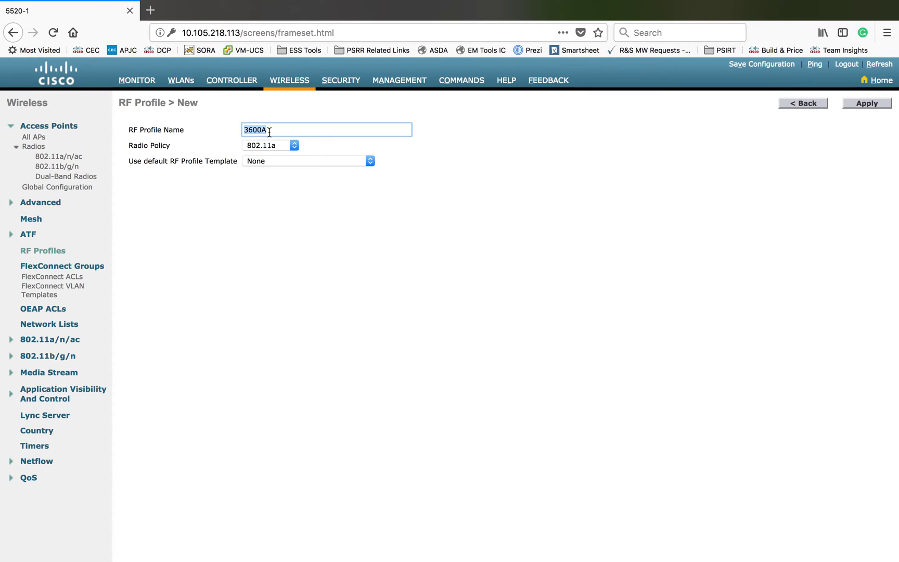
pyautogui.click(294, 145)
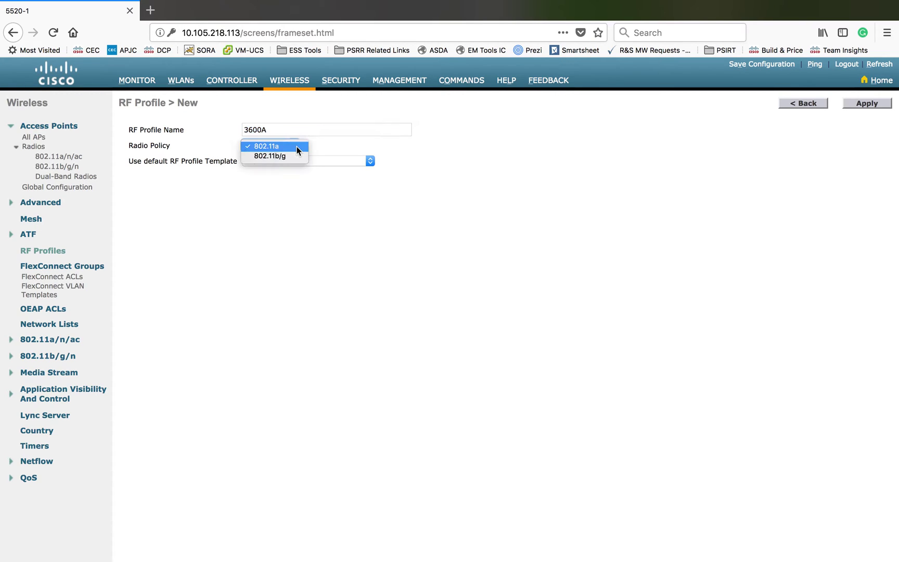
pyautogui.click(548, 177)
pyautogui.click(370, 162)
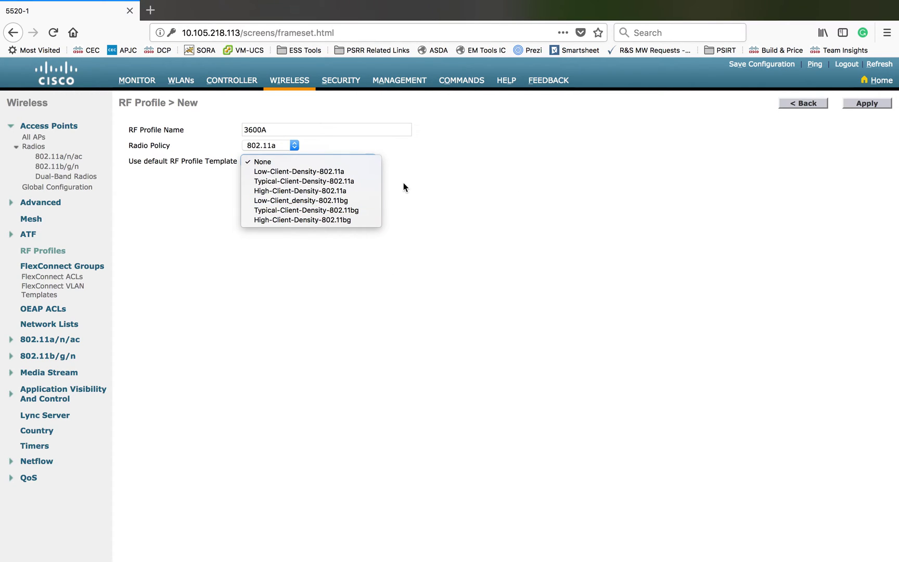
pyautogui.click(652, 225)
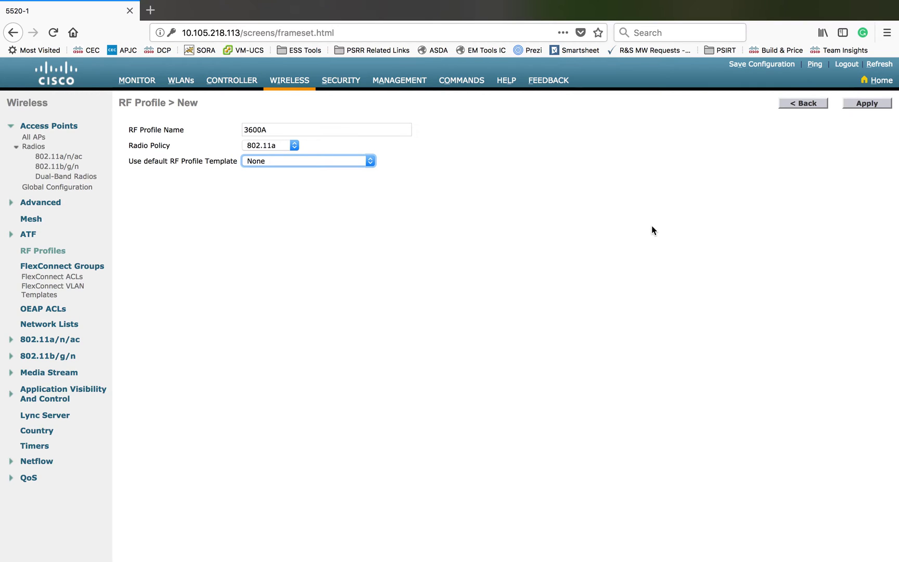
pyautogui.click(372, 162)
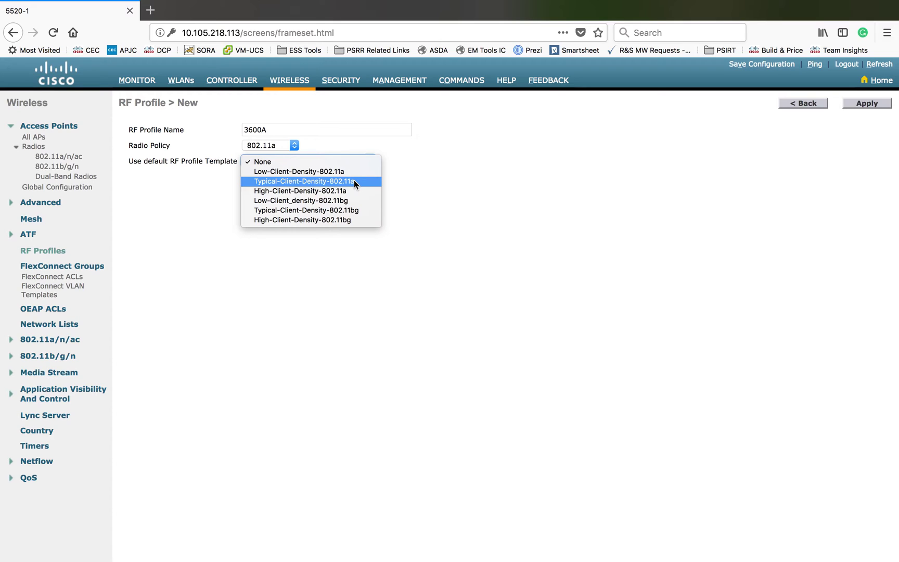
pyautogui.click(526, 204)
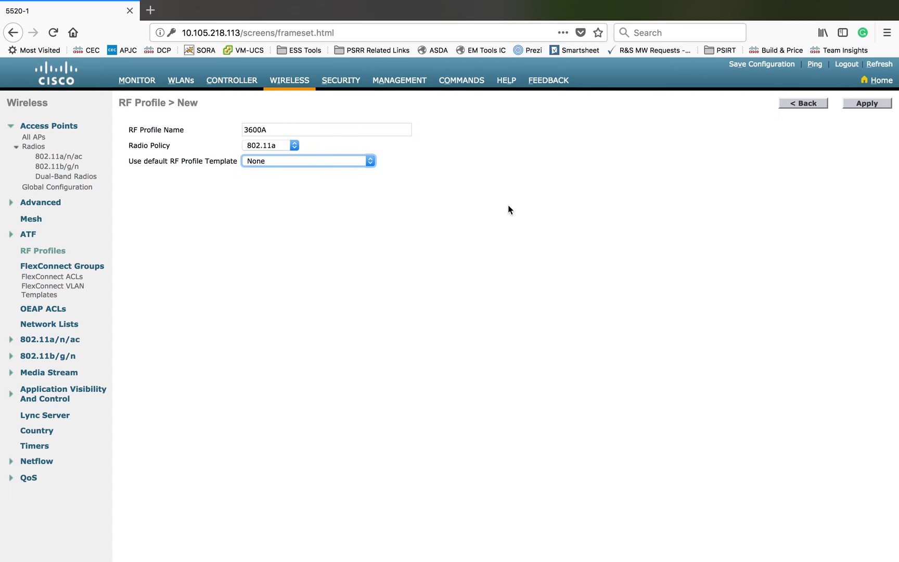
pyautogui.doubleClick(279, 130)
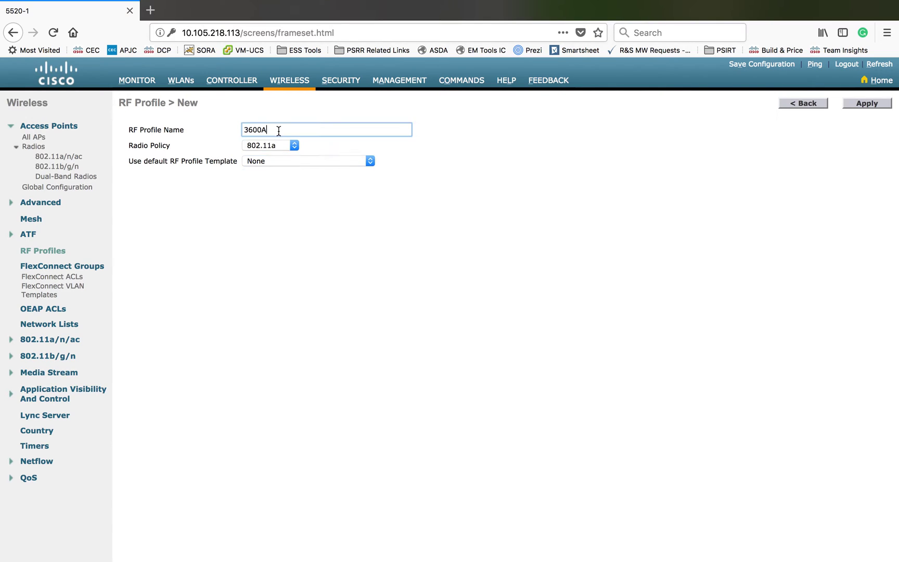
pyautogui.click(618, 234)
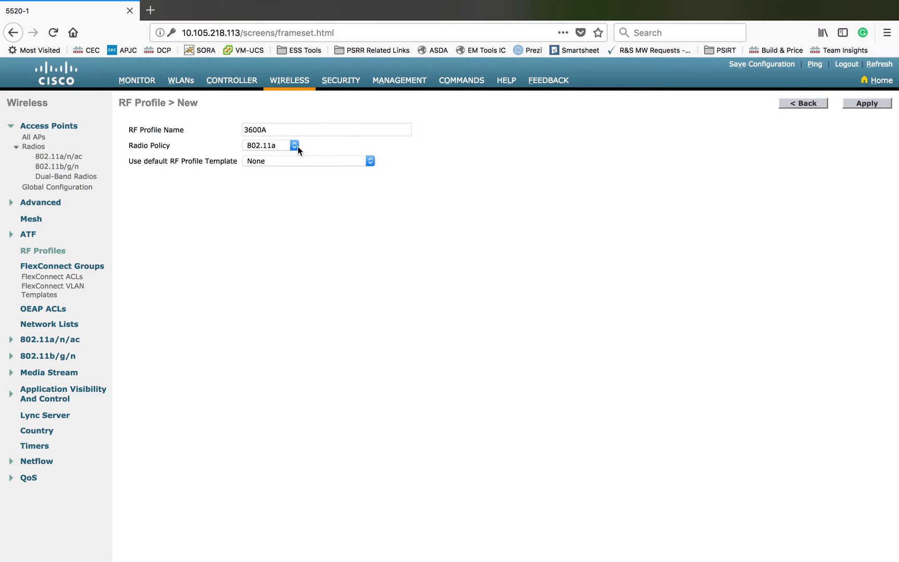
pyautogui.click(858, 103)
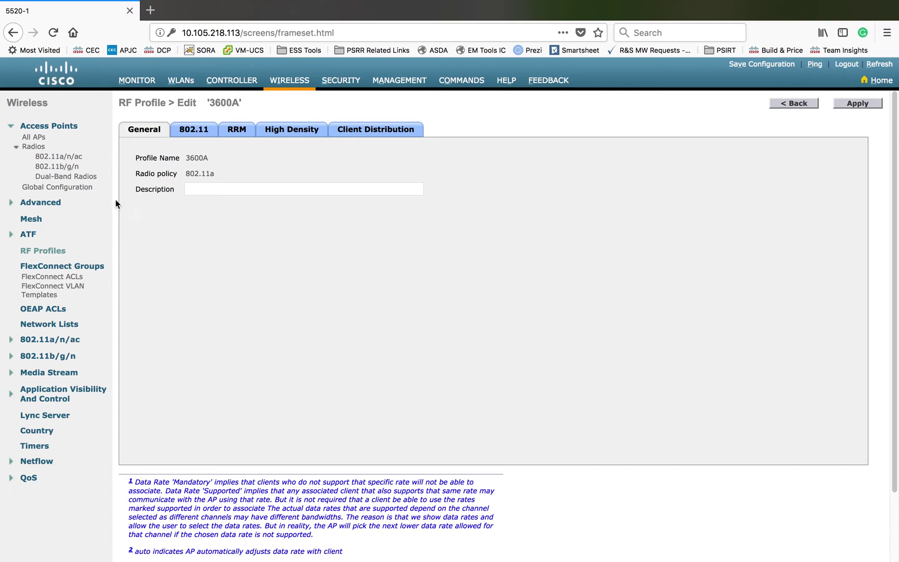
# Examine the 3600A profile's data rates and the global 802.11a network, RF Grouping, TPC and DCA settings, and return to the RF profiles.
pyautogui.click(187, 135)
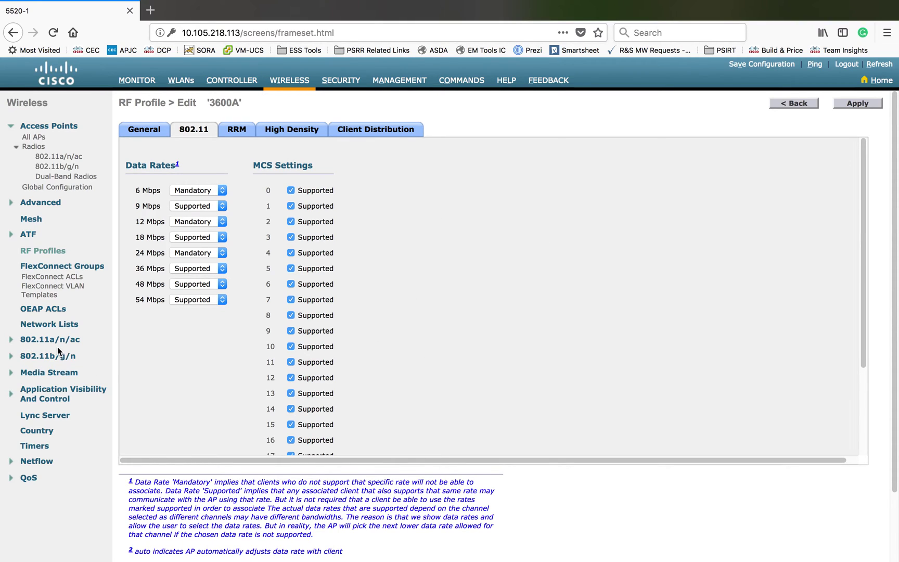
pyautogui.click(10, 341)
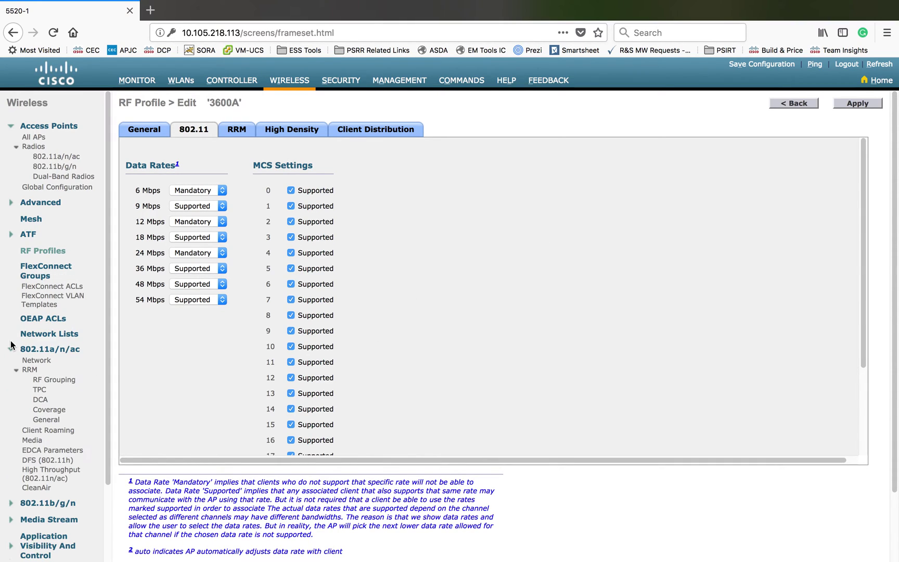
pyautogui.click(55, 350)
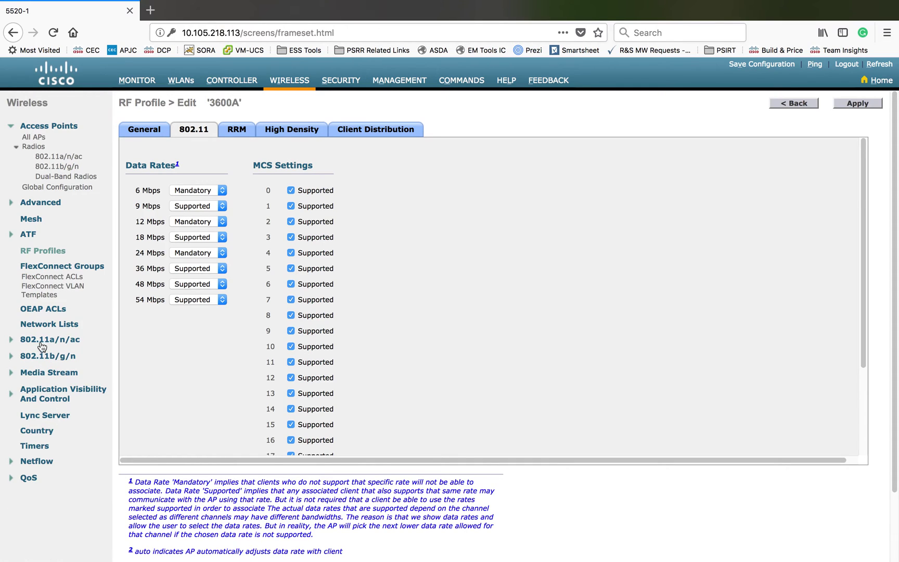
pyautogui.click(12, 341)
pyautogui.click(32, 362)
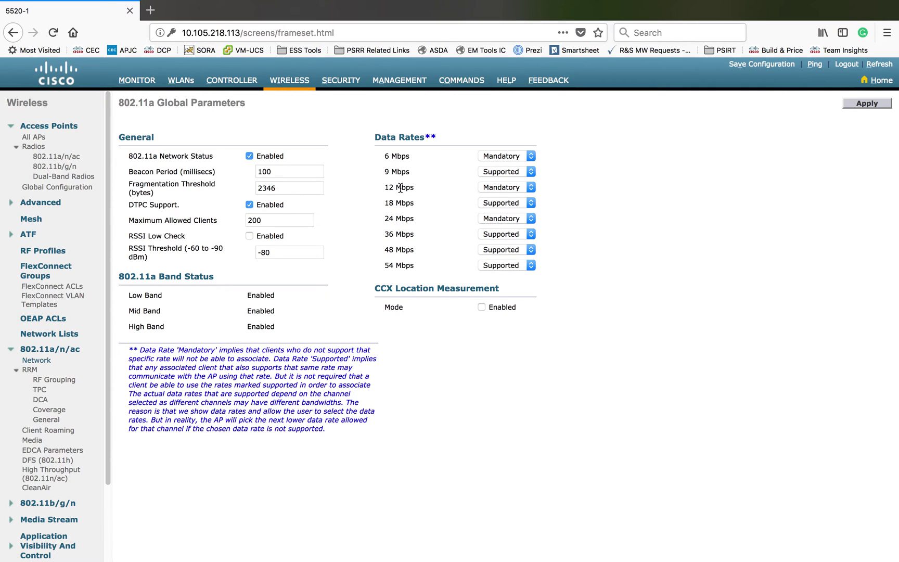
pyautogui.moveTo(375, 134); pyautogui.dragTo(375, 311)
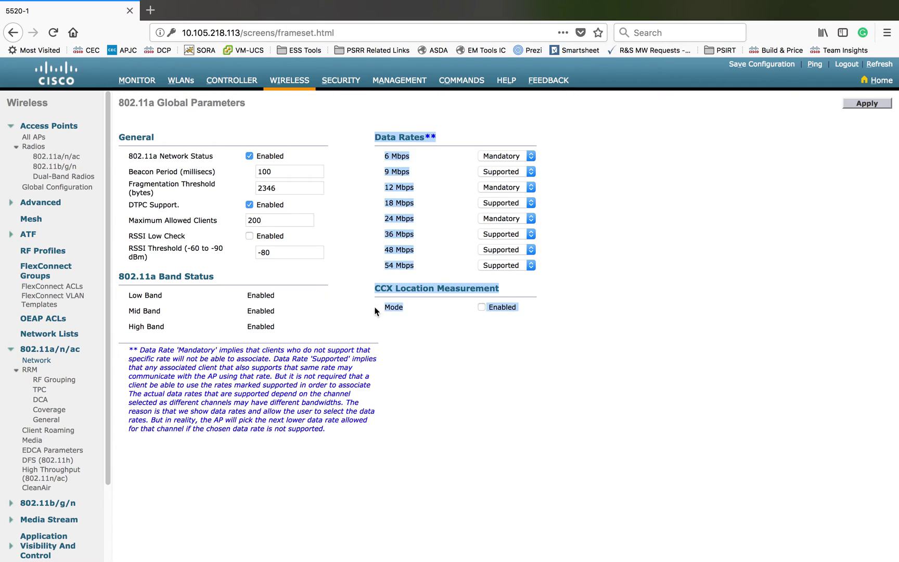
pyautogui.click(47, 381)
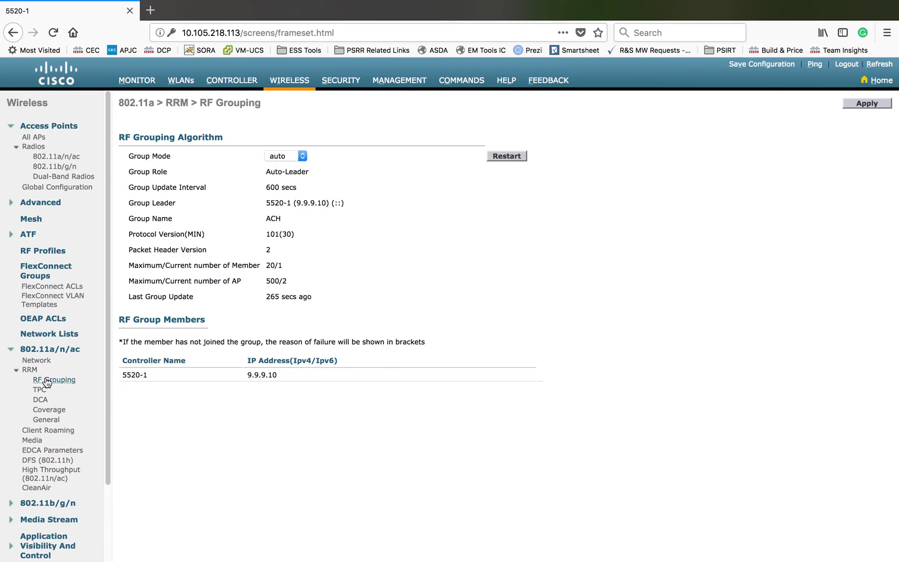
pyautogui.click(40, 390)
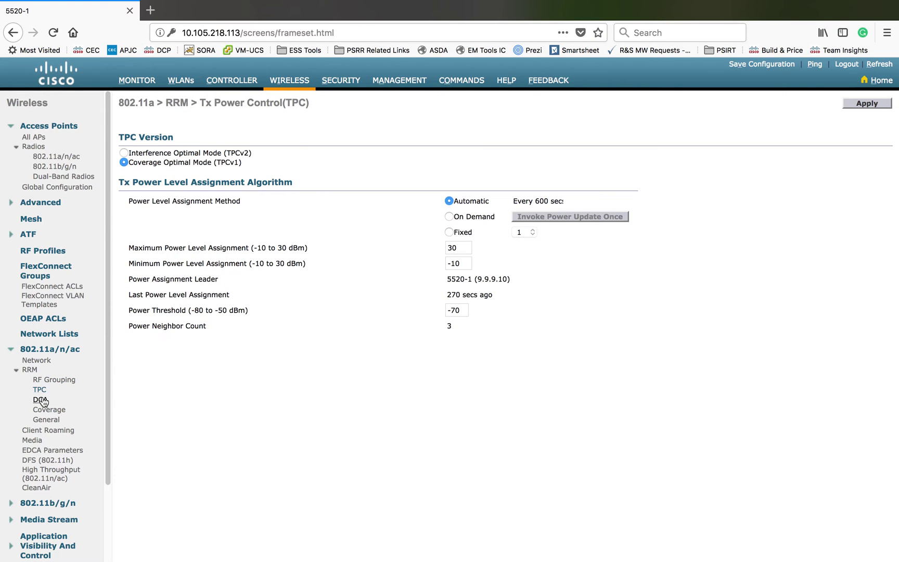
pyautogui.click(41, 400)
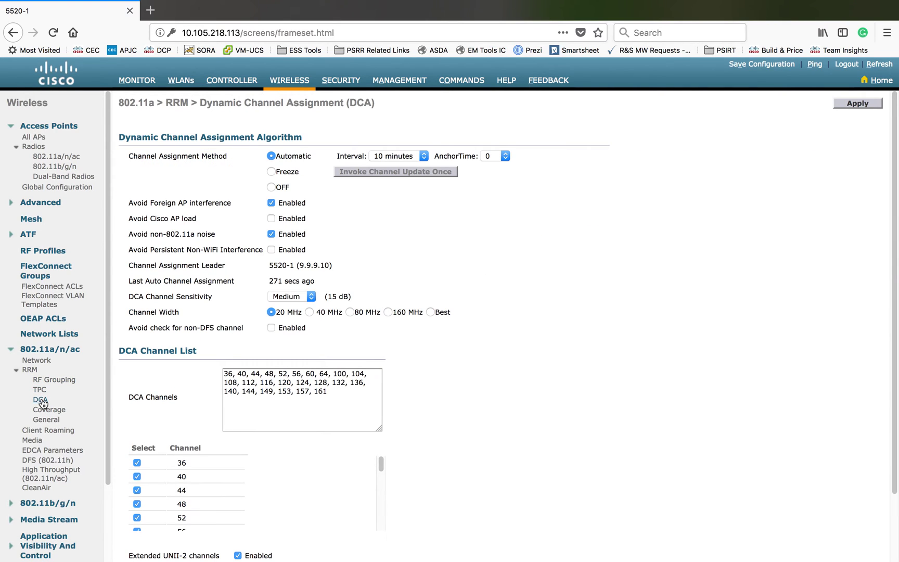
pyautogui.tripleClick(308, 386)
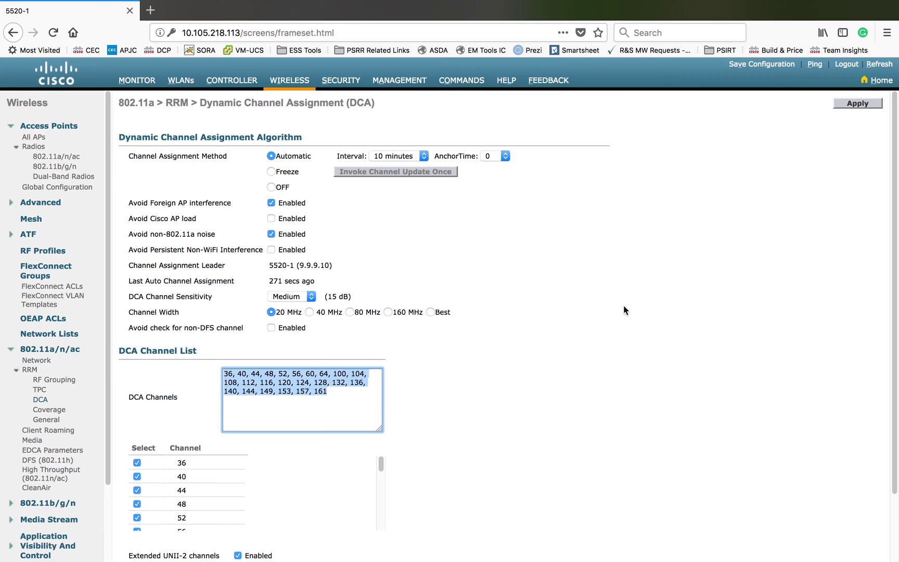
pyautogui.click(43, 254)
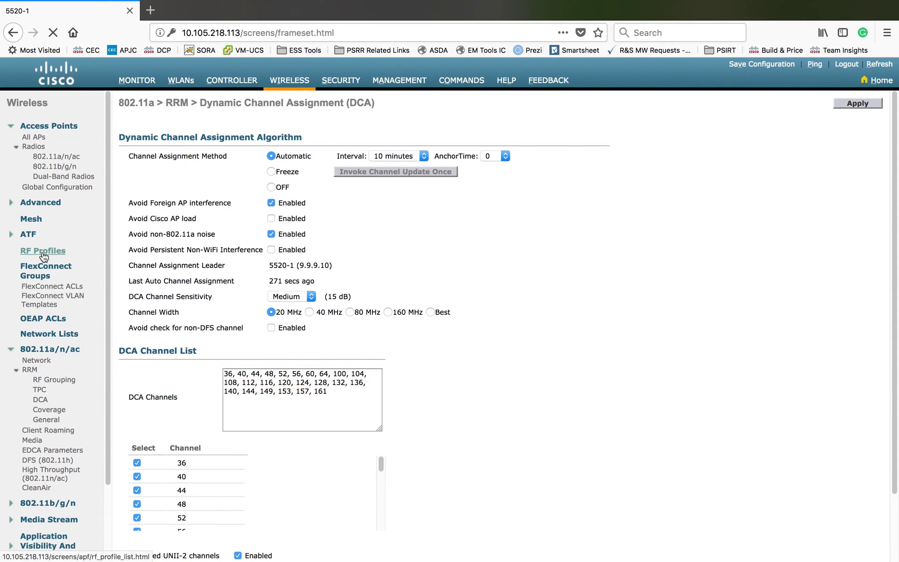
# Review the 3600A RF profile's data rates, RRM settings, DCA channel list, high density and client distribution settings.
pyautogui.click(133, 193)
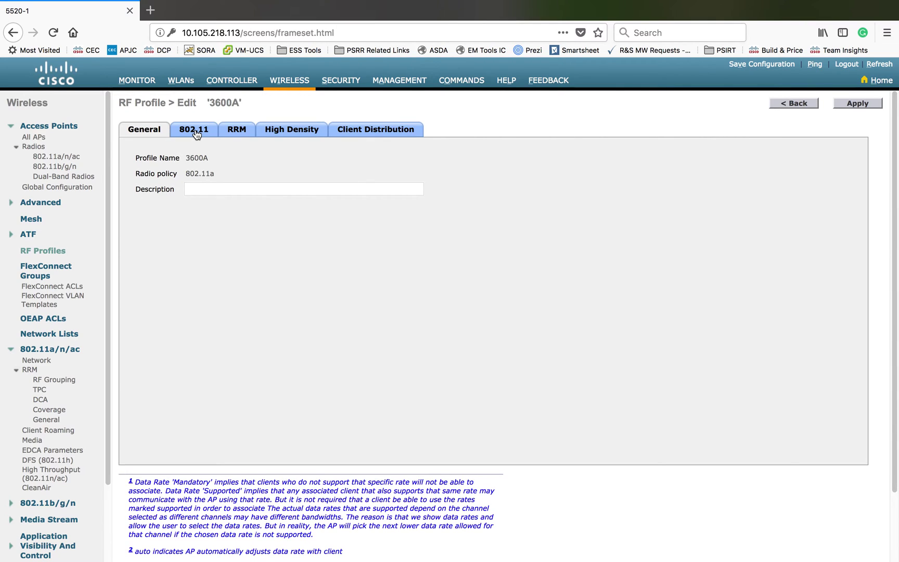
pyautogui.click(193, 130)
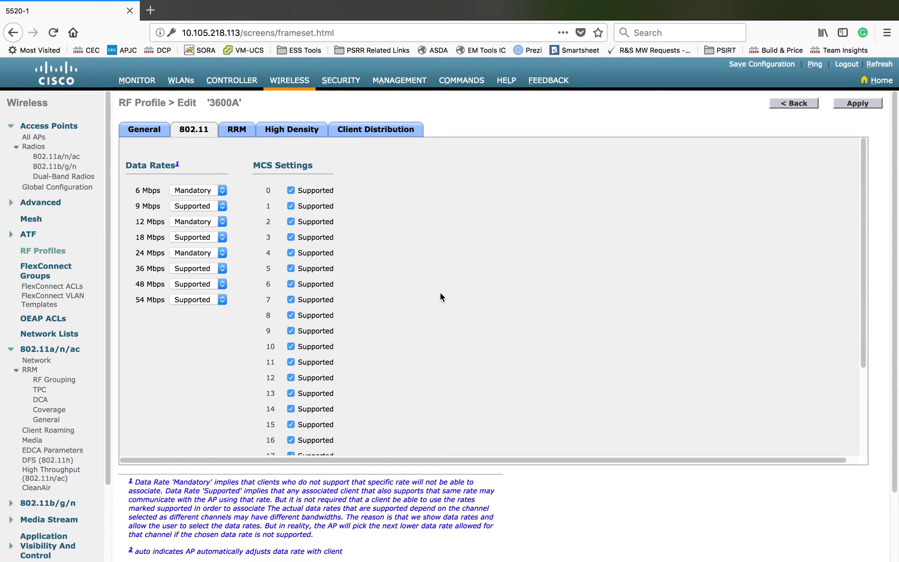
pyautogui.click(232, 132)
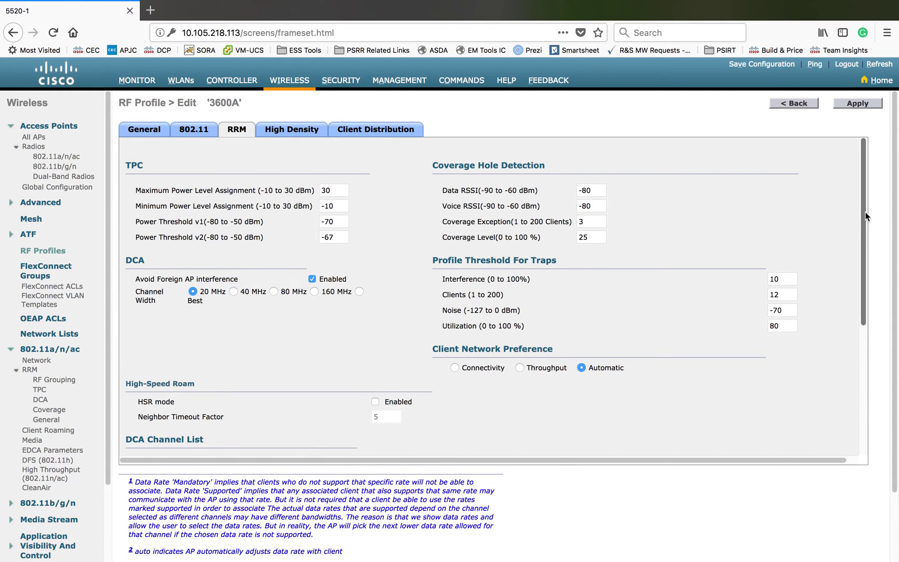
pyautogui.moveTo(865, 210); pyautogui.dragTo(861, 387)
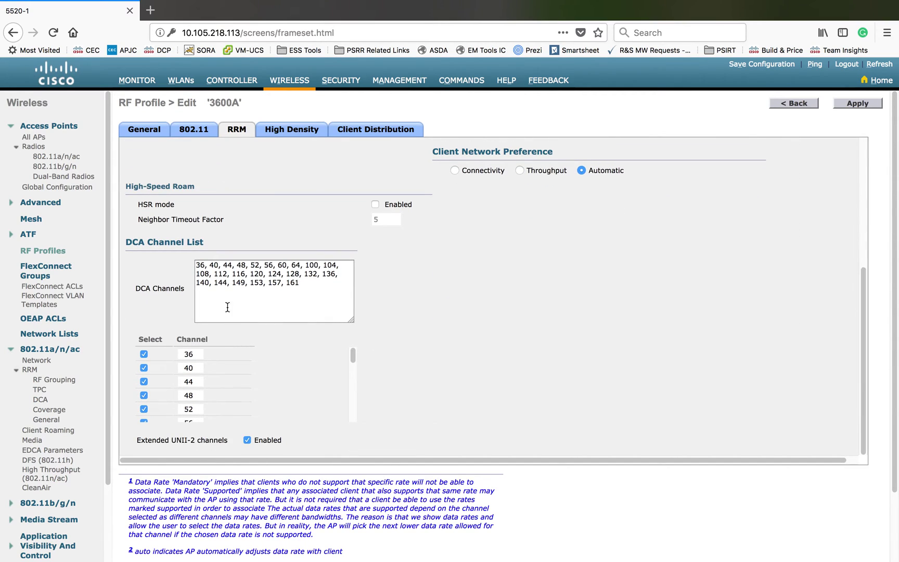
pyautogui.tripleClick(270, 282)
pyautogui.moveTo(351, 352); pyautogui.dragTo(353, 437)
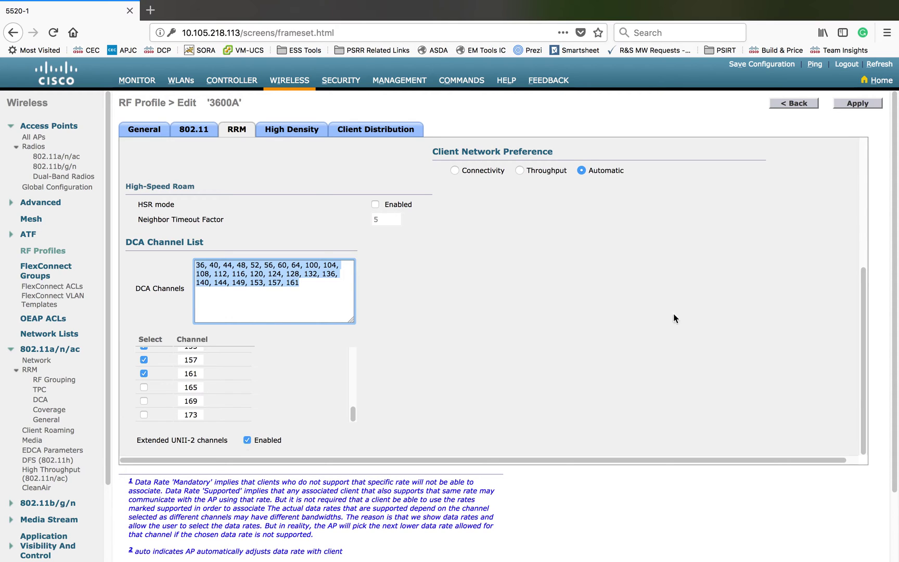
pyautogui.click(862, 401)
pyautogui.moveTo(862, 401); pyautogui.dragTo(859, 176)
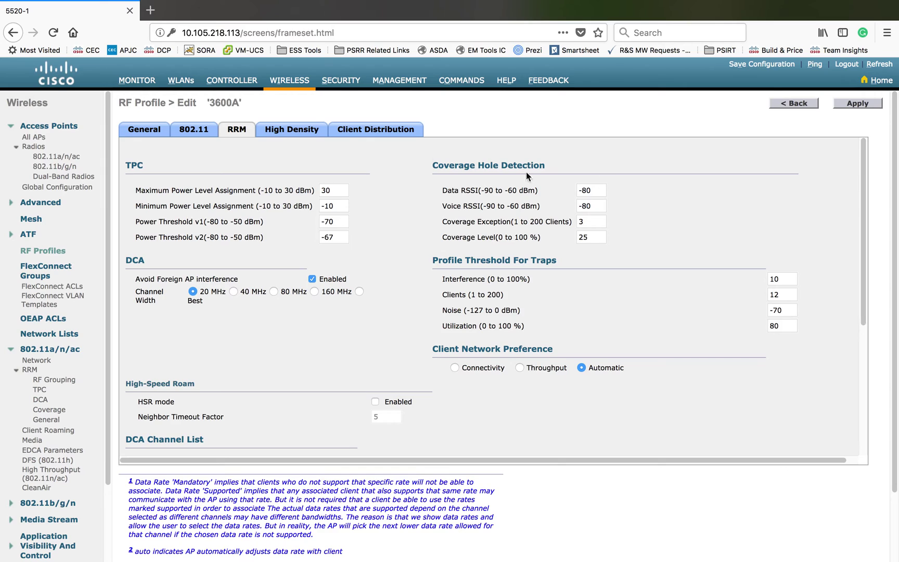
pyautogui.click(289, 134)
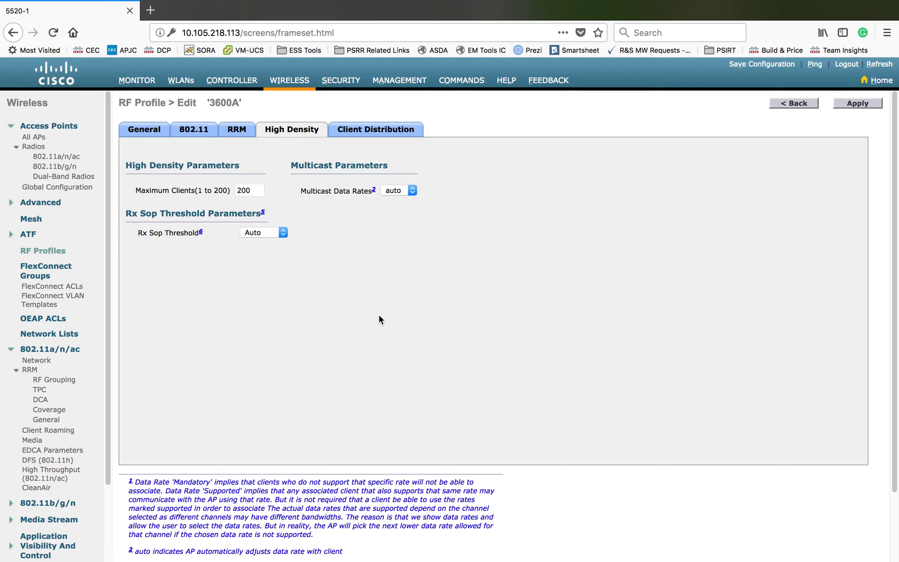
pyautogui.click(367, 132)
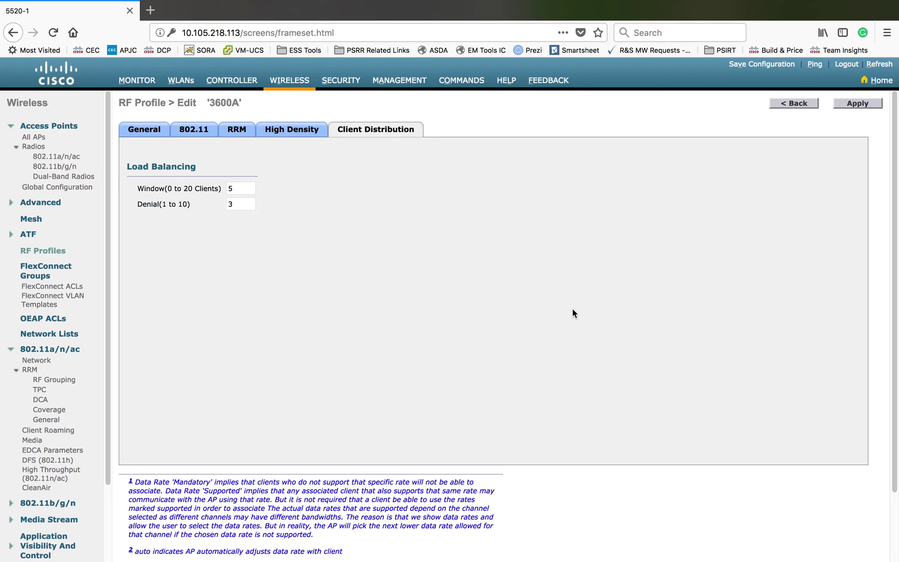
pyautogui.click(141, 133)
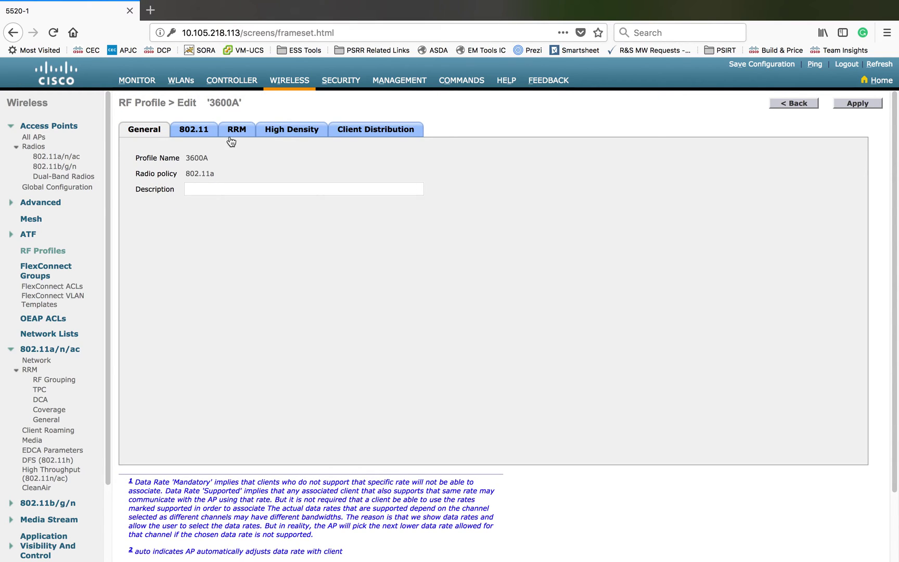
# Apply the 3600A profile and return to the list of RF profiles.
pyautogui.moveTo(237, 103); pyautogui.dragTo(214, 101)
pyautogui.click(856, 103)
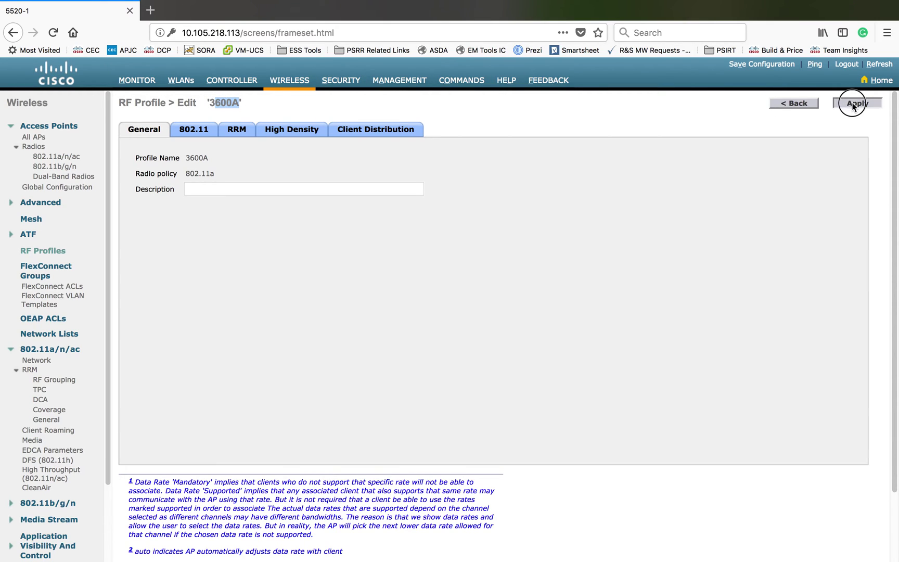
pyautogui.click(795, 107)
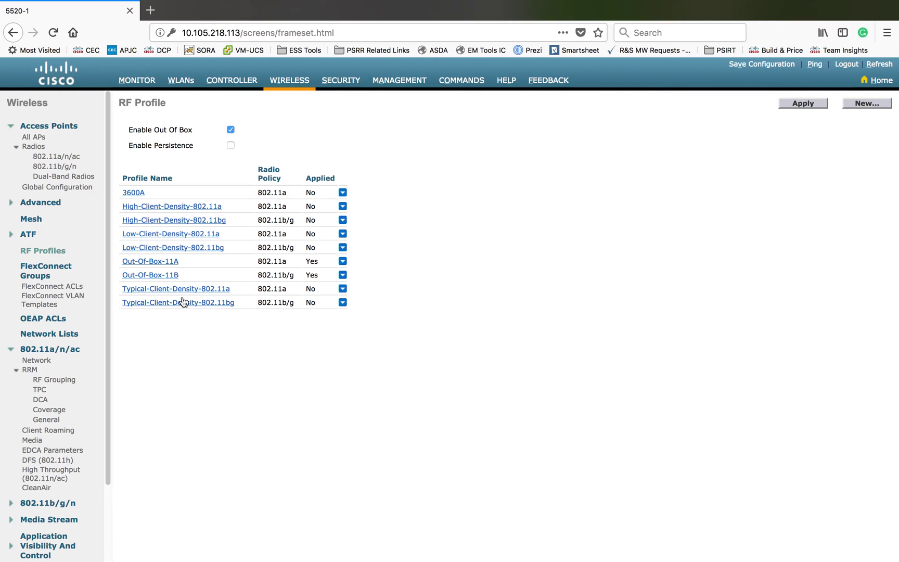
# Create a new RF profile named 3600B with radio policy 802.11b/g.
pyautogui.click(856, 104)
pyautogui.click(279, 126)
pyautogui.click(286, 155)
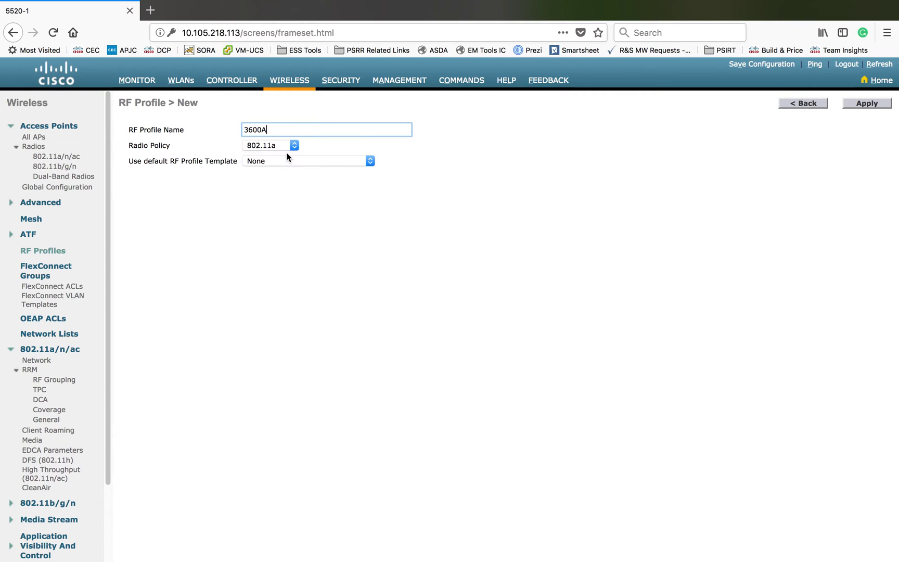
pyautogui.press('BackSpace')
pyautogui.write('B')
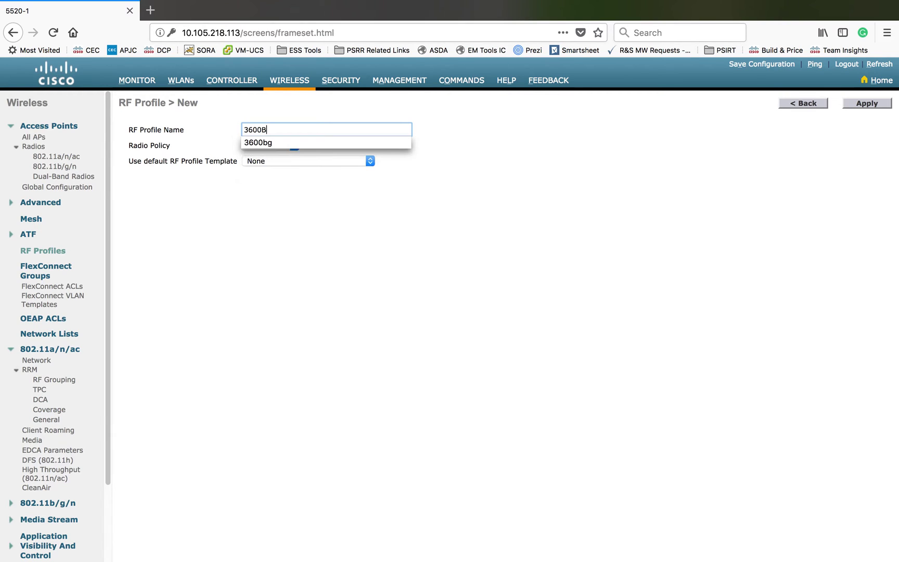
pyautogui.click(657, 246)
pyautogui.click(291, 145)
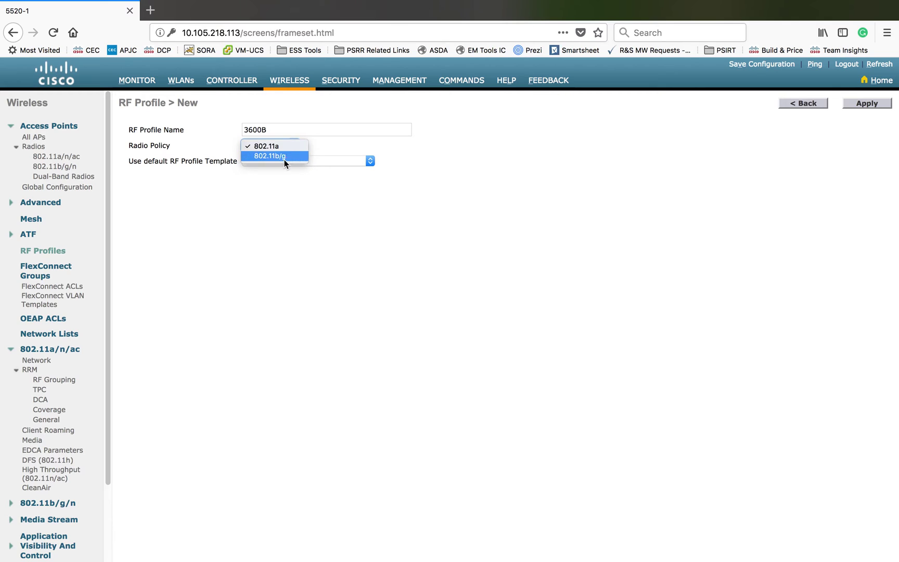
pyautogui.click(288, 156)
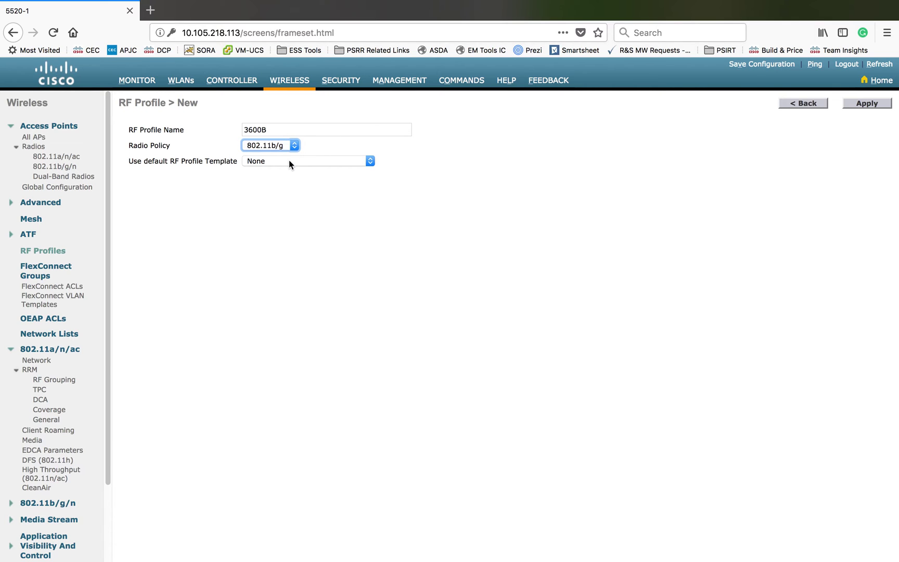
pyautogui.click(877, 105)
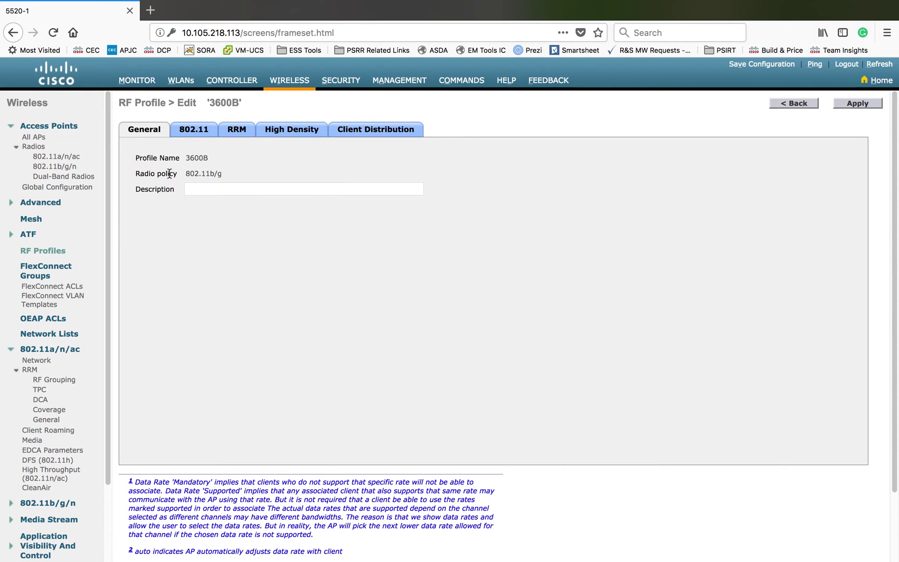
# Review the 3600B profile's data rates, RRM, DCA channel list, high density and client distribution settings, and return to the RF profiles.
pyautogui.click(194, 129)
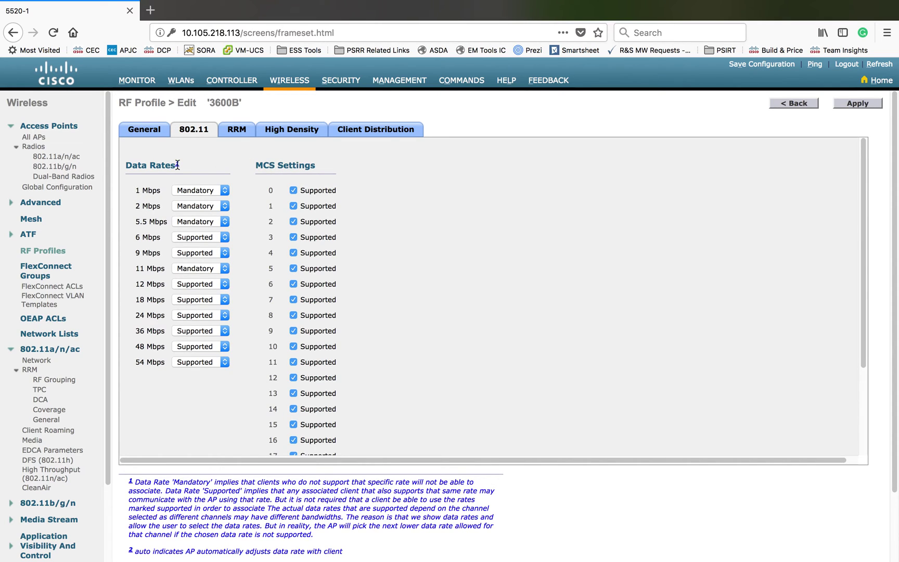
pyautogui.click(237, 130)
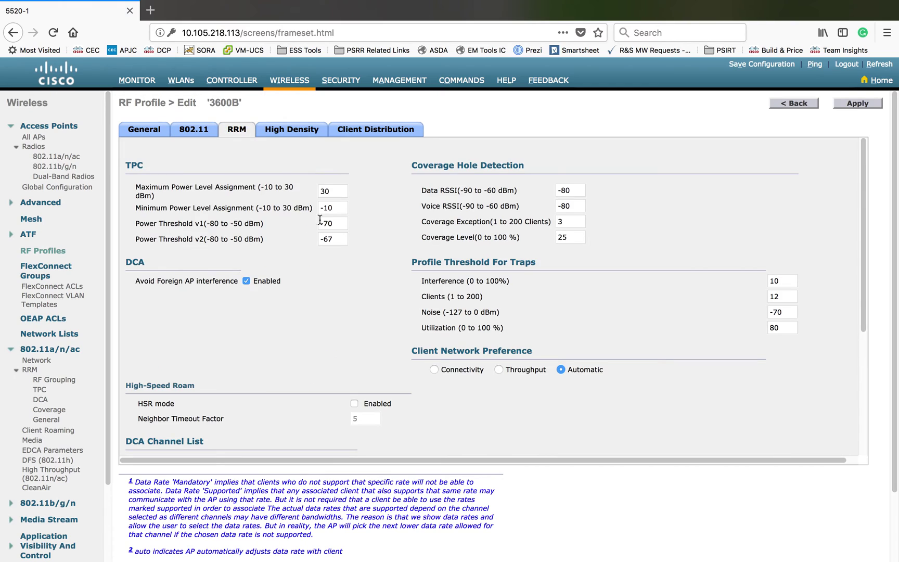
pyautogui.moveTo(858, 165); pyautogui.dragTo(864, 373)
pyautogui.click(267, 301)
pyautogui.moveTo(267, 301); pyautogui.dragTo(123, 237)
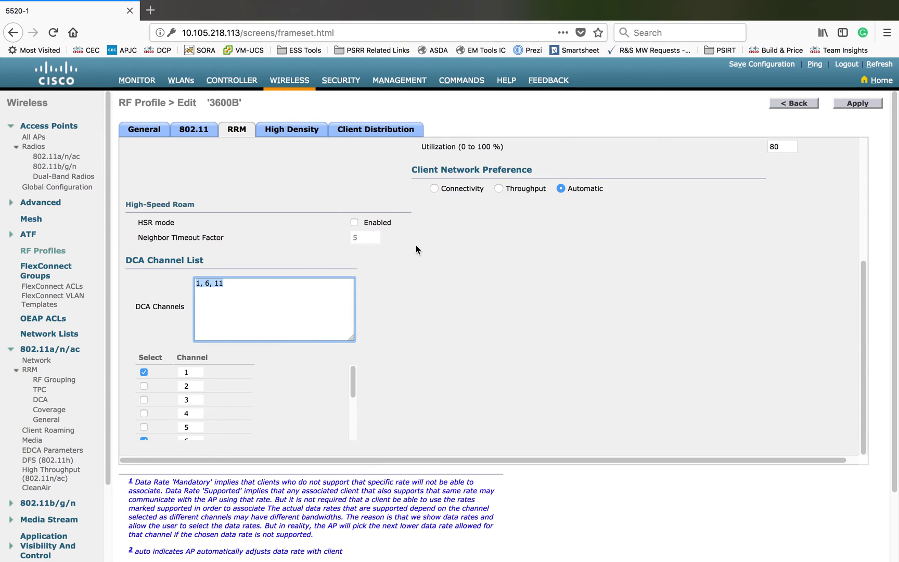
pyautogui.click(290, 133)
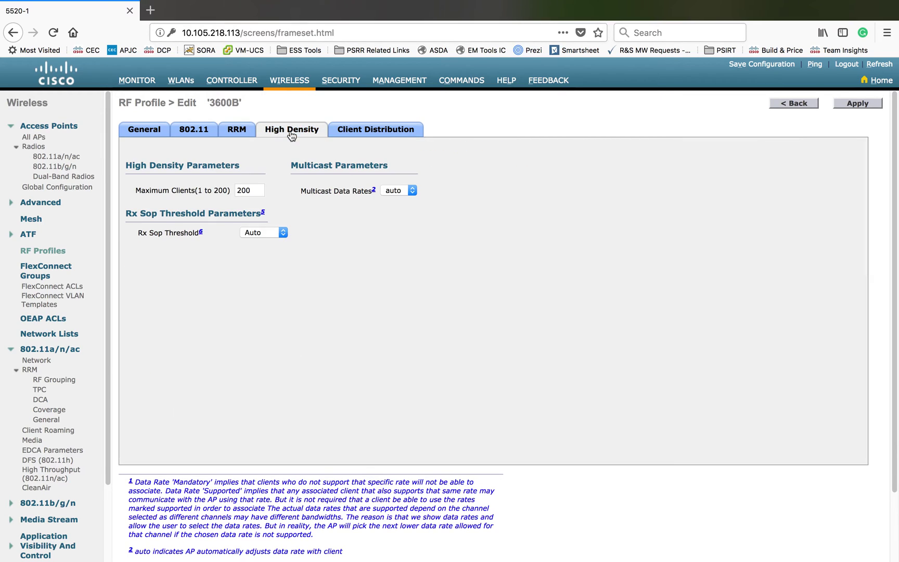
pyautogui.click(370, 133)
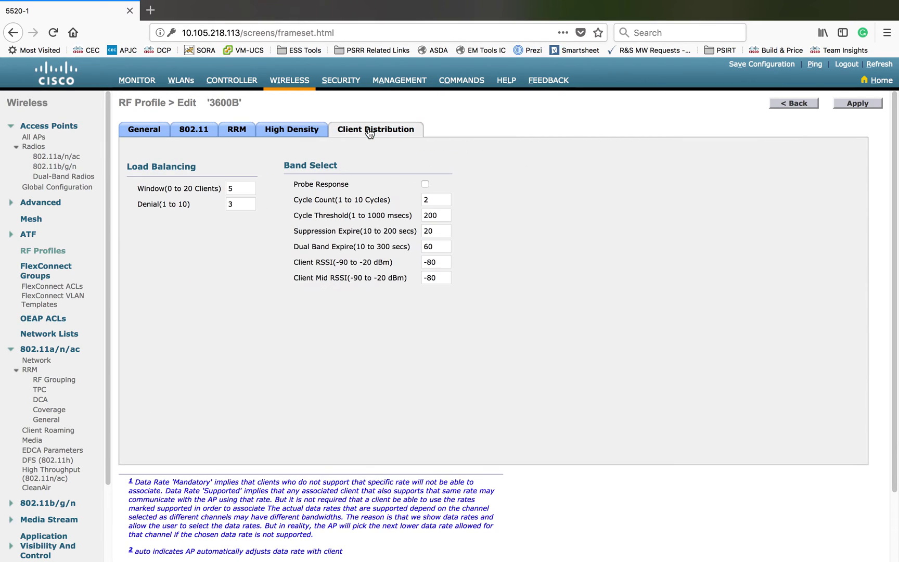
pyautogui.click(193, 129)
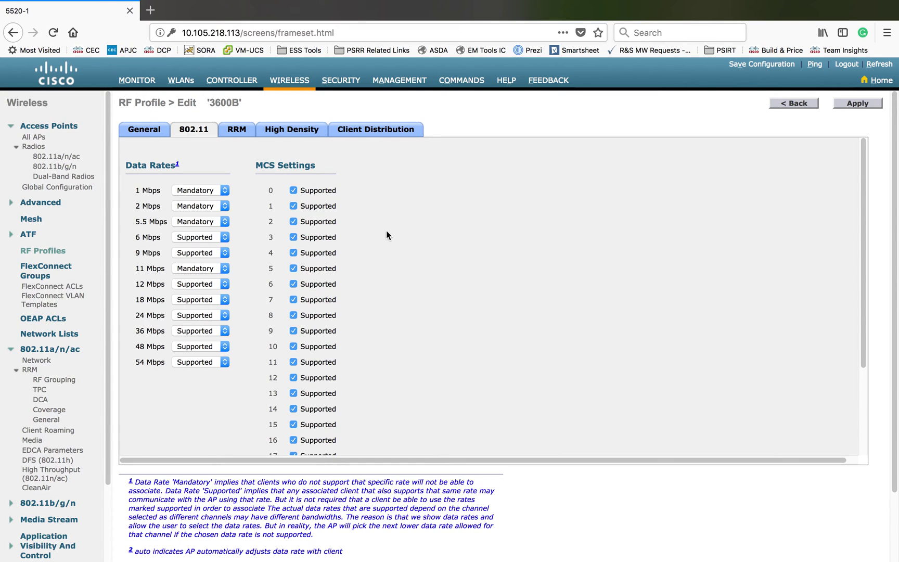
pyautogui.click(235, 133)
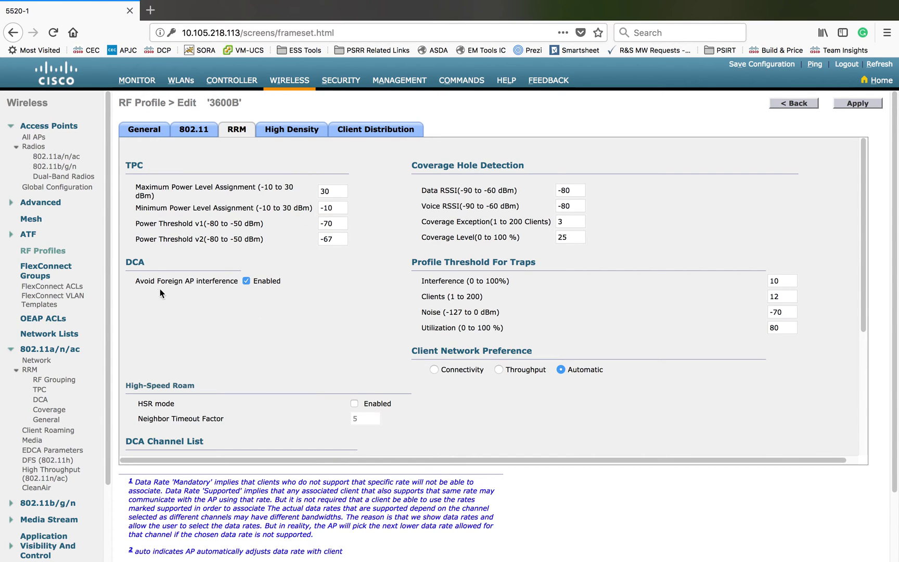
pyautogui.moveTo(862, 253); pyautogui.dragTo(894, 169)
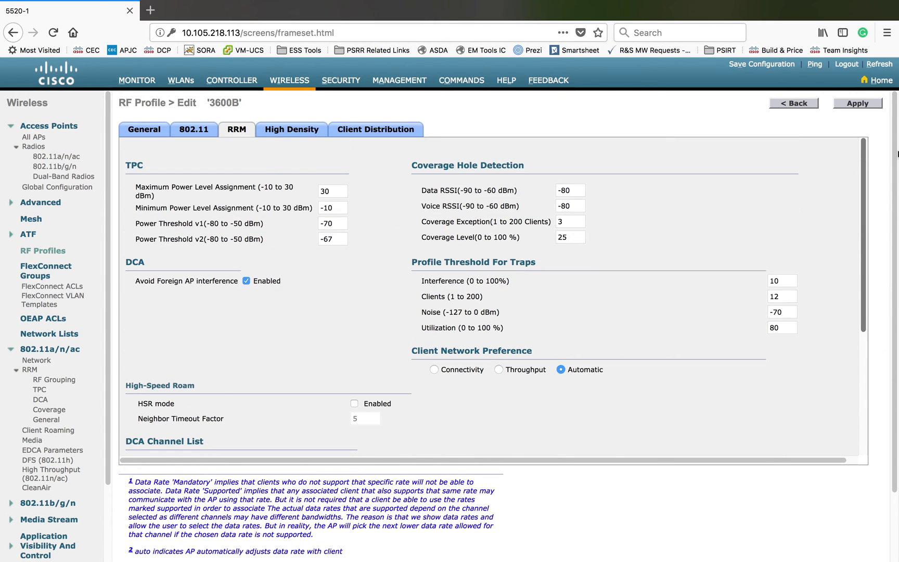
pyautogui.click(794, 104)
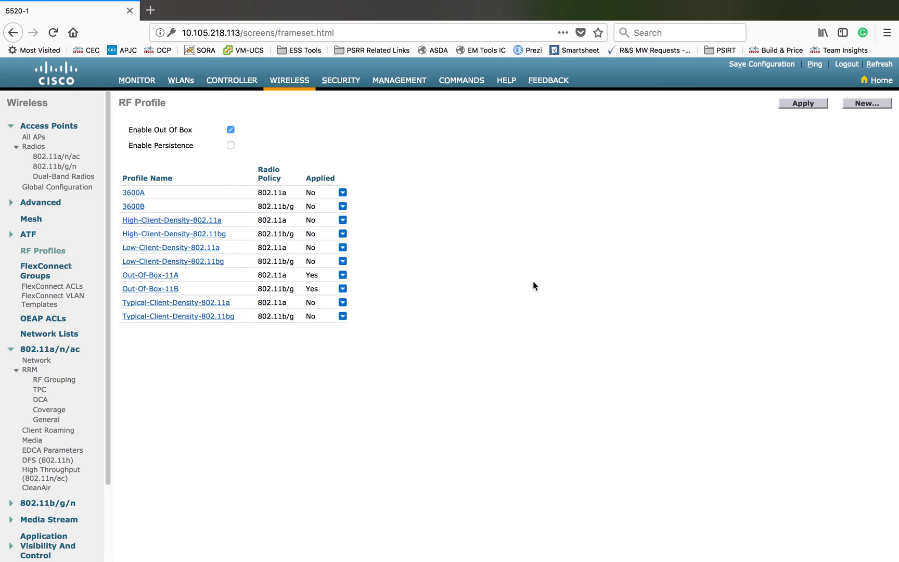
# Add a new AP group named AP3600 with the description Site 1 under the WLANs' advanced settings.
pyautogui.click(185, 85)
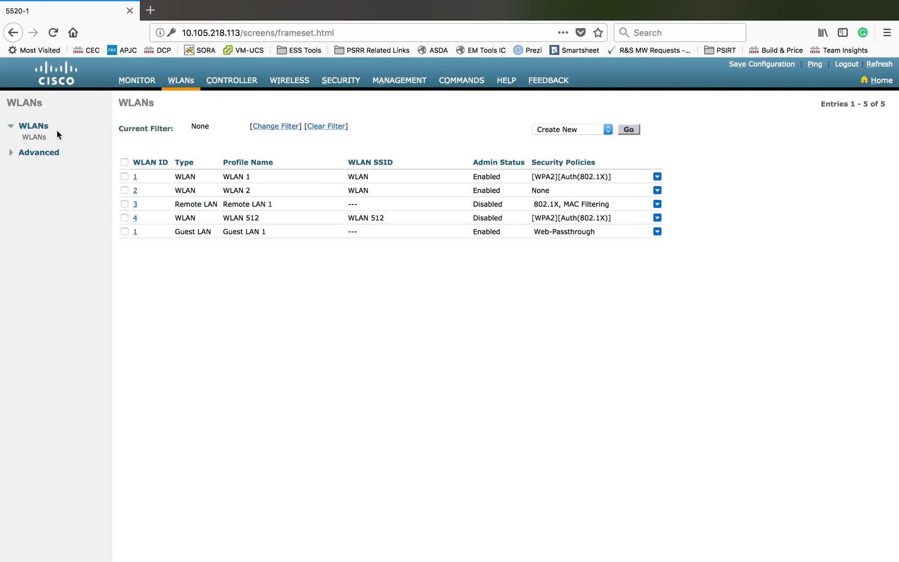
pyautogui.click(37, 152)
pyautogui.click(35, 168)
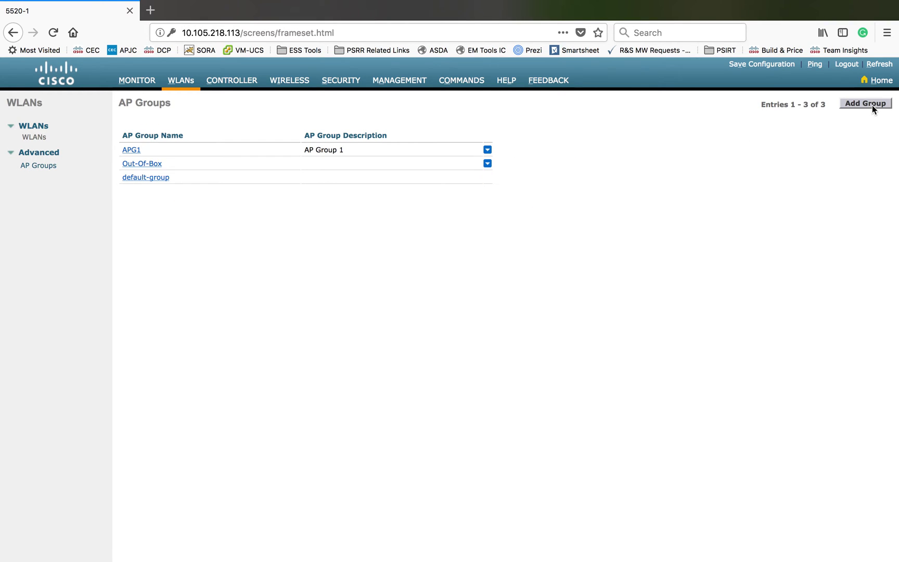
pyautogui.click(871, 105)
pyautogui.click(302, 156)
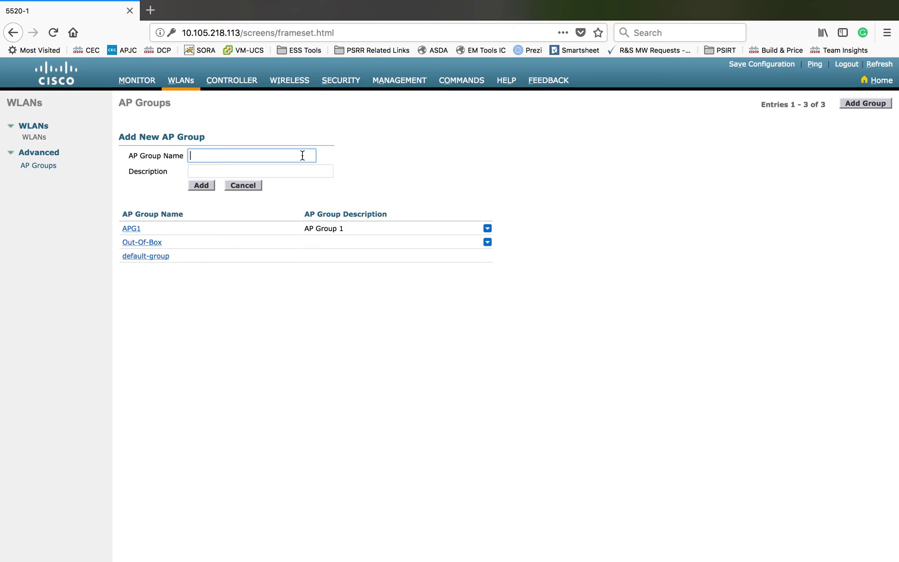
pyautogui.write('AP3600')
pyautogui.click(237, 172)
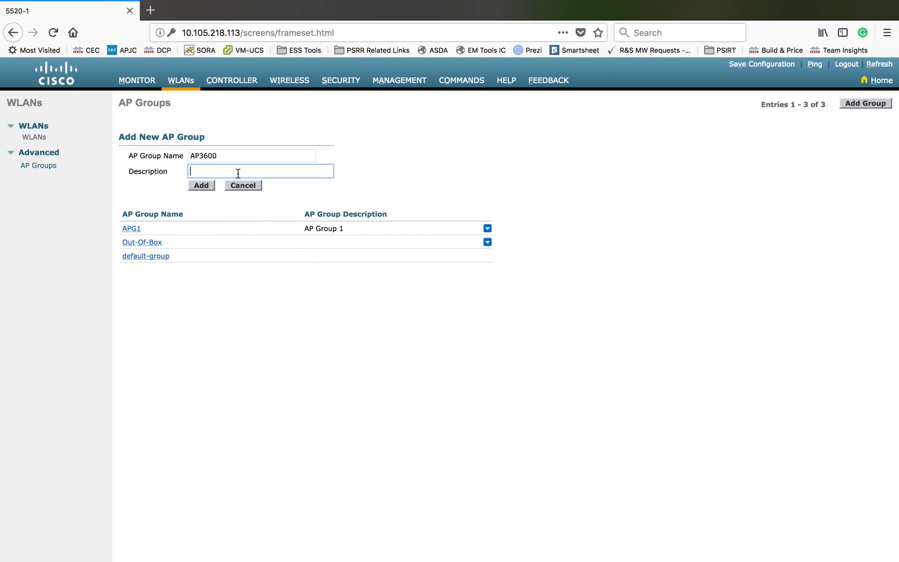
pyautogui.write('Site 1')
pyautogui.click(201, 185)
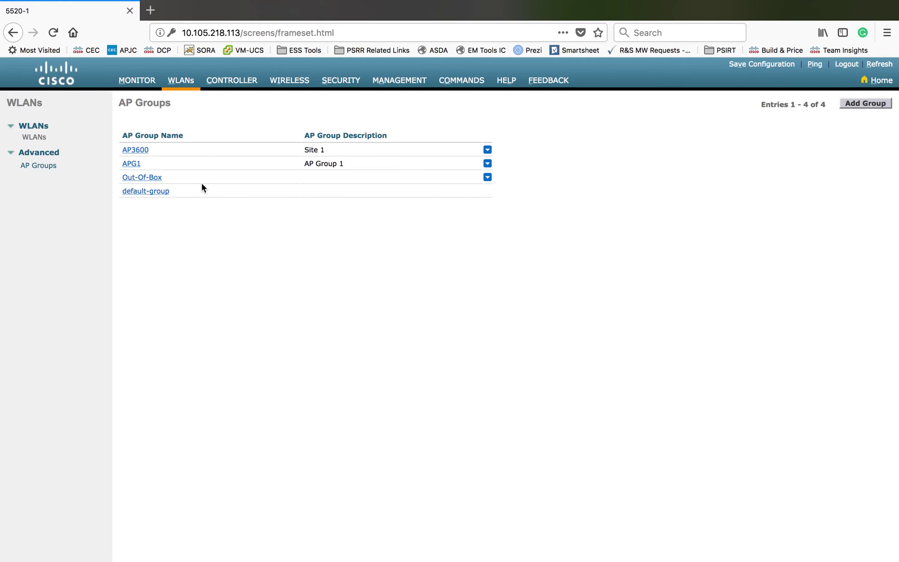
# Assign RF profile 3600A to 802.11a and 3600B to 802.11b in the AP3600 group and apply the change.
pyautogui.click(136, 150)
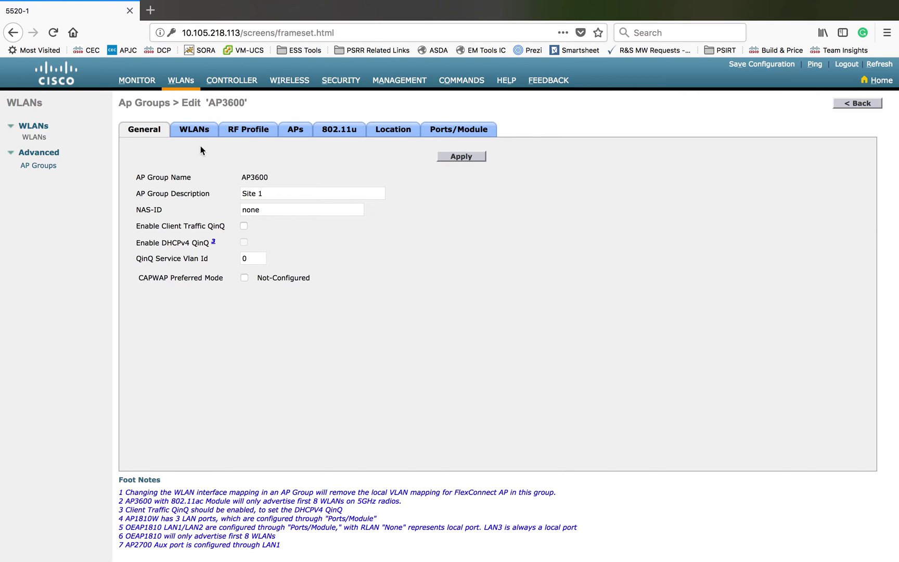
pyautogui.click(243, 131)
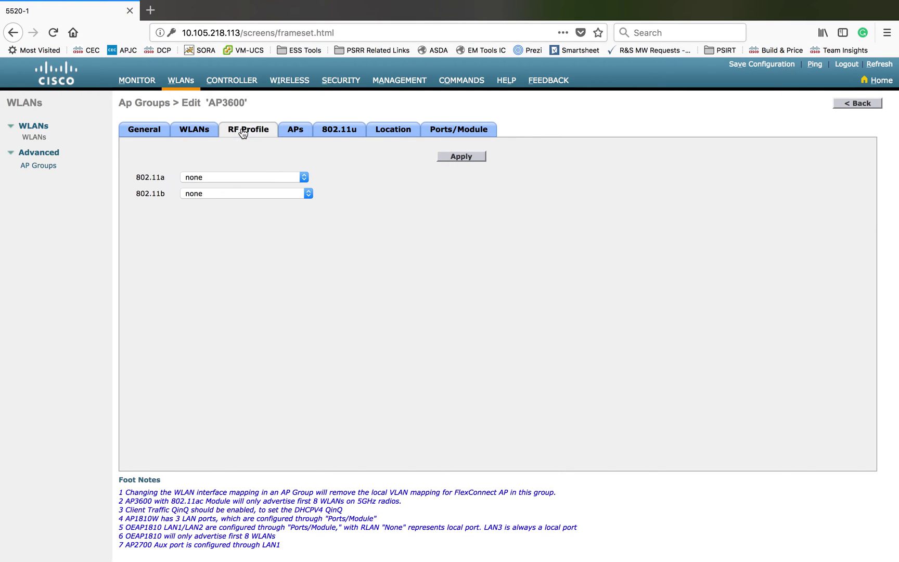
pyautogui.click(304, 178)
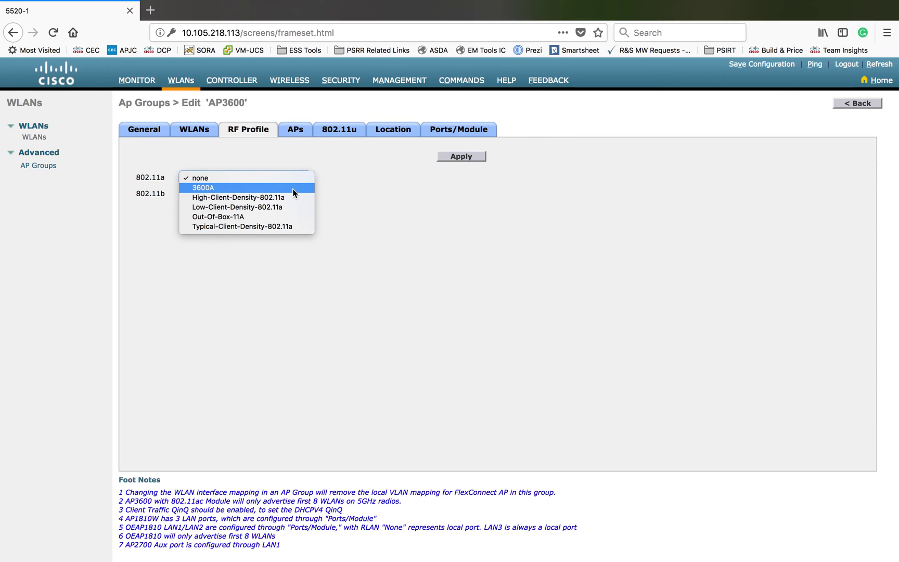
pyautogui.click(292, 188)
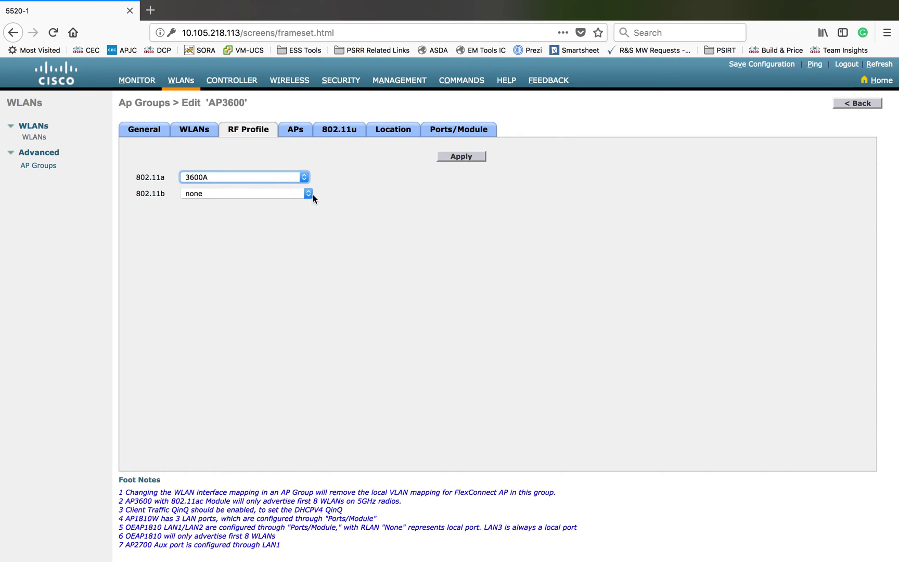
pyautogui.click(312, 194)
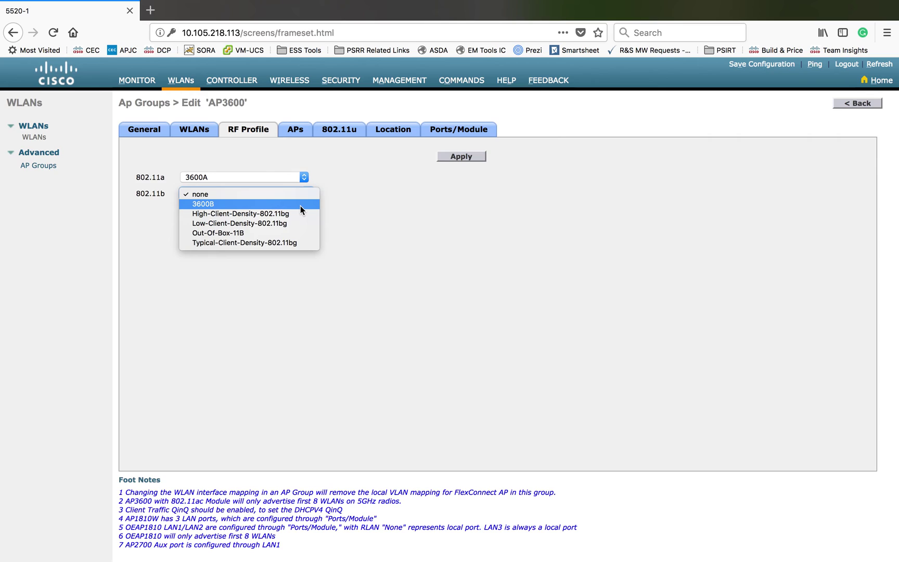
pyautogui.click(300, 207)
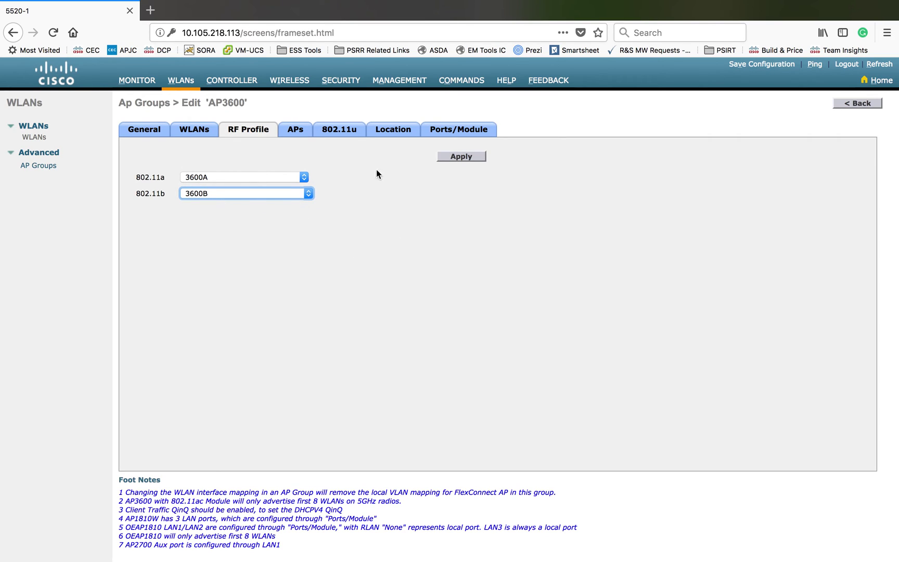
pyautogui.click(467, 158)
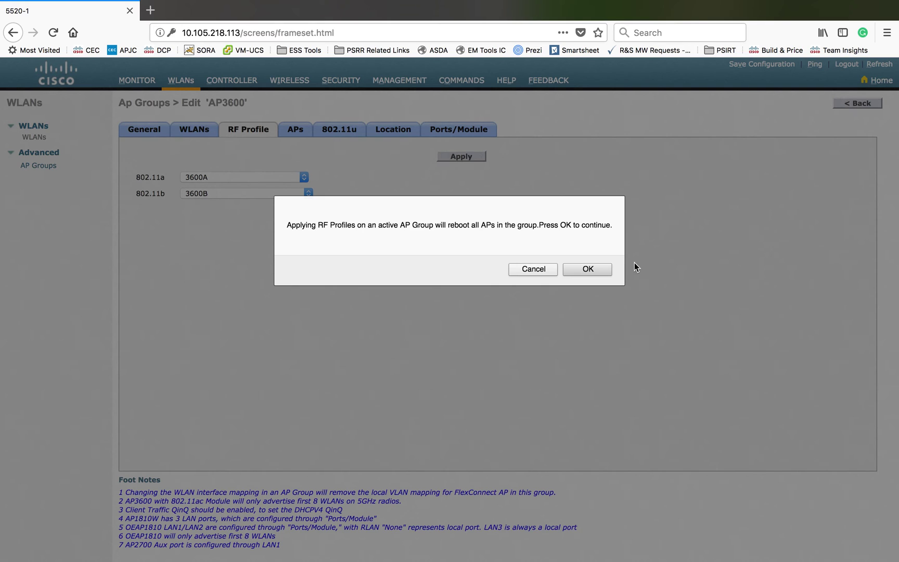
pyautogui.click(584, 271)
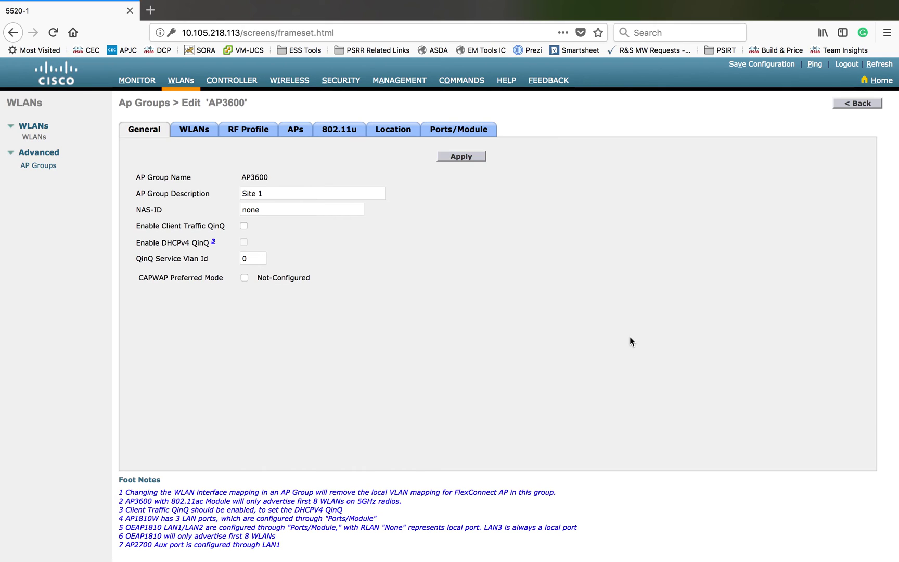
# Check the AP3600 group's RF profiles and available APs, and view the details of access point AP-Flex-2.
pyautogui.click(242, 129)
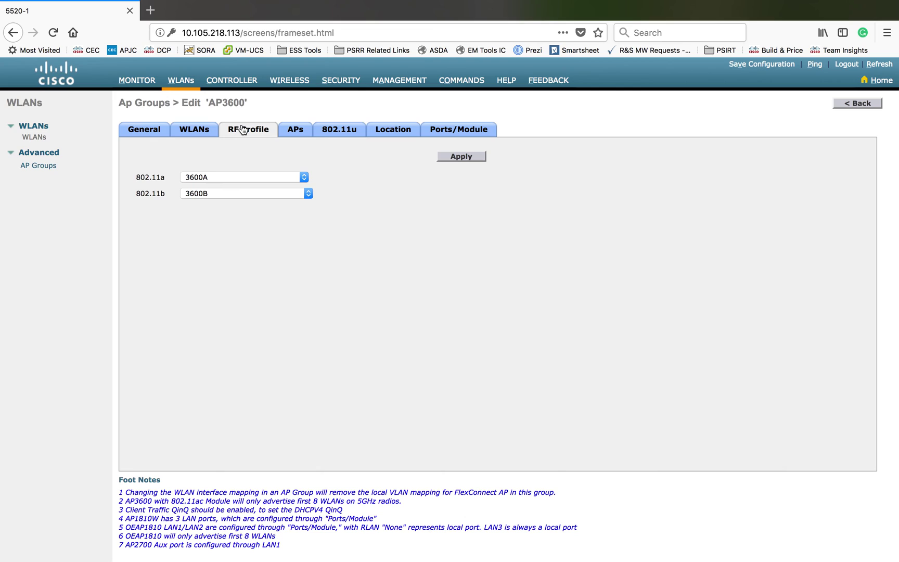
pyautogui.click(301, 137)
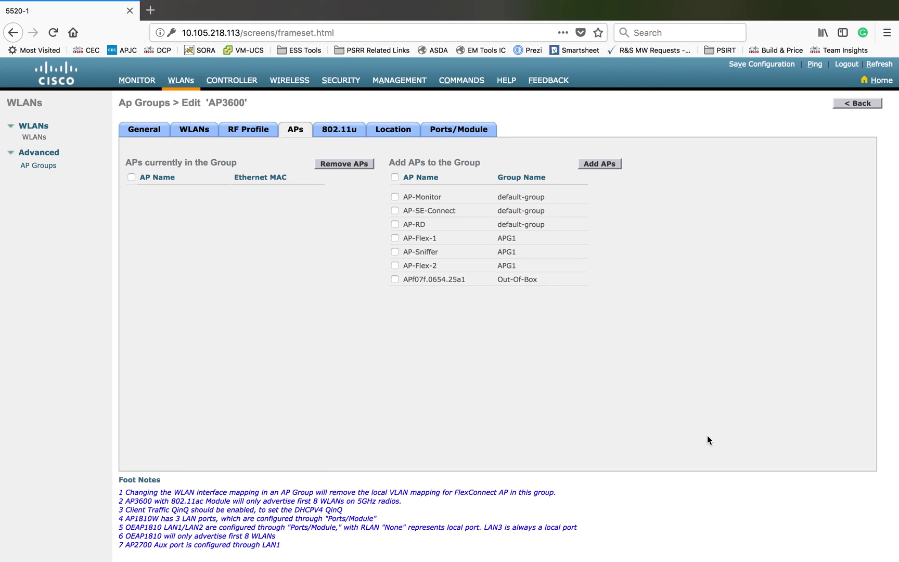
pyautogui.click(297, 87)
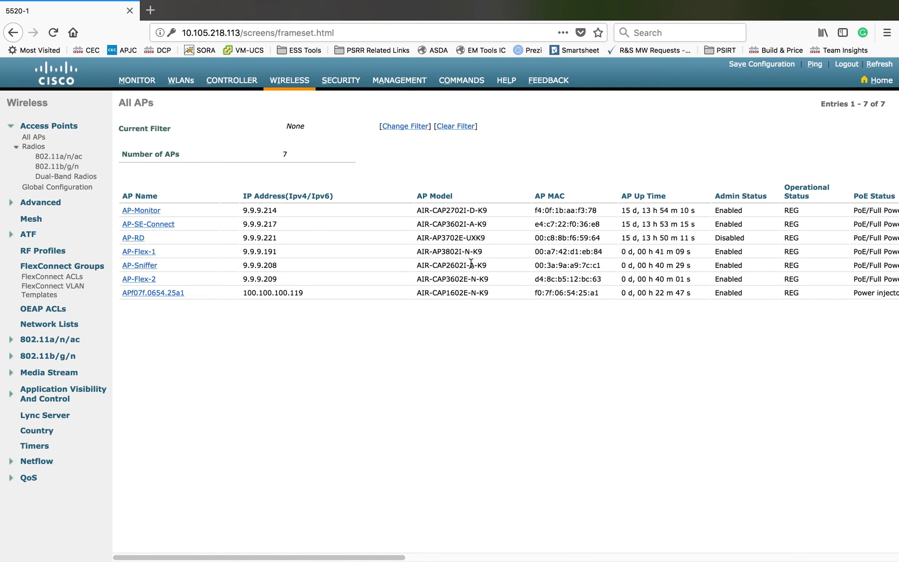
pyautogui.click(144, 281)
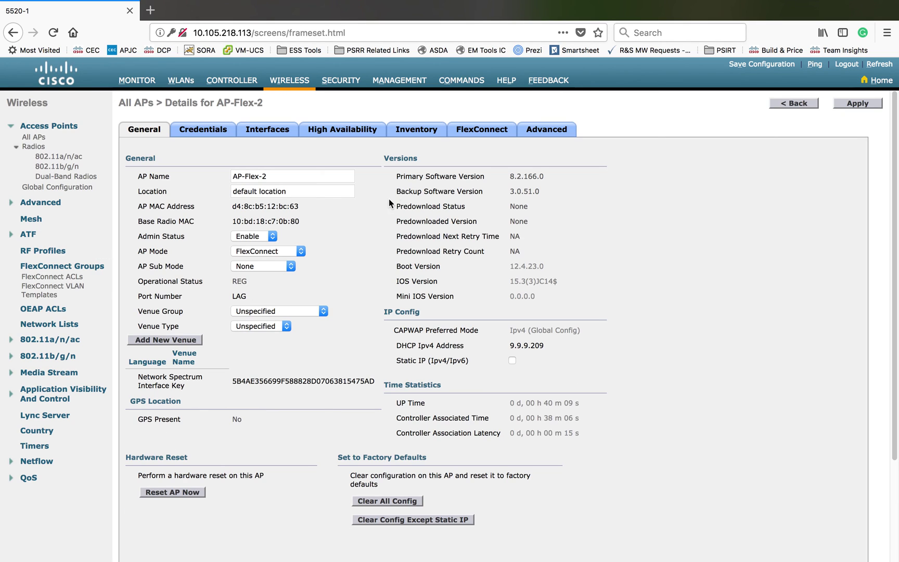
pyautogui.tripleClick(278, 176)
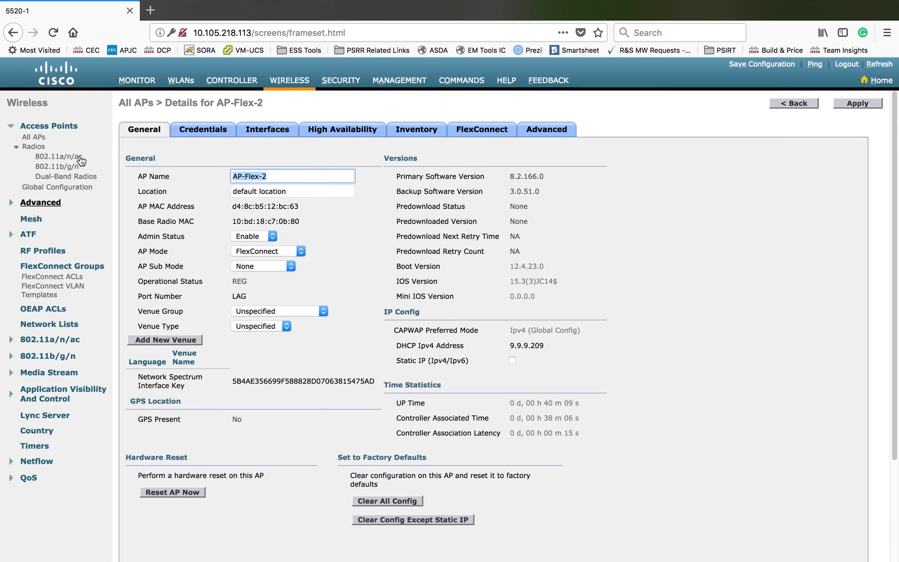
# Add the access point AP-Flex-1 to the AP3600 group and accept the AP reboot.
pyautogui.click(178, 80)
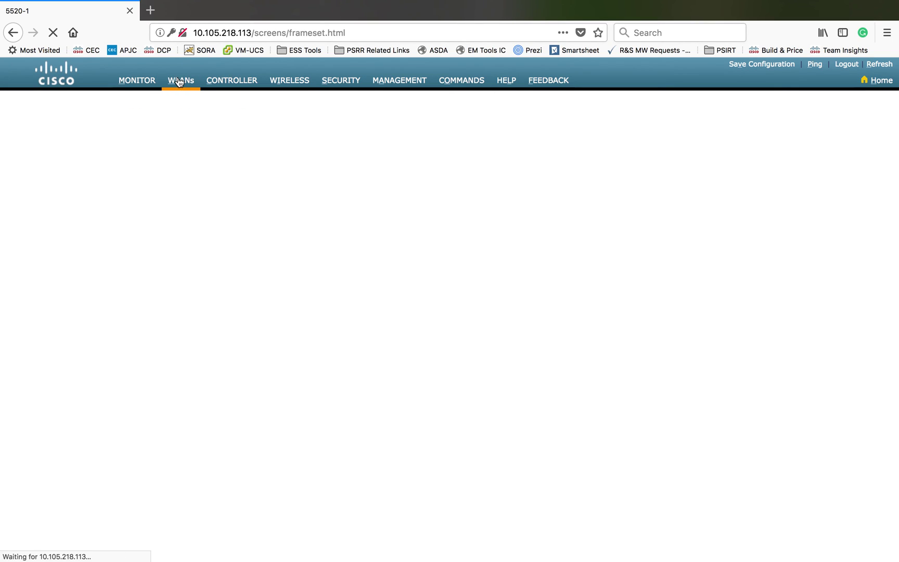
pyautogui.click(38, 153)
pyautogui.click(37, 166)
pyautogui.click(140, 150)
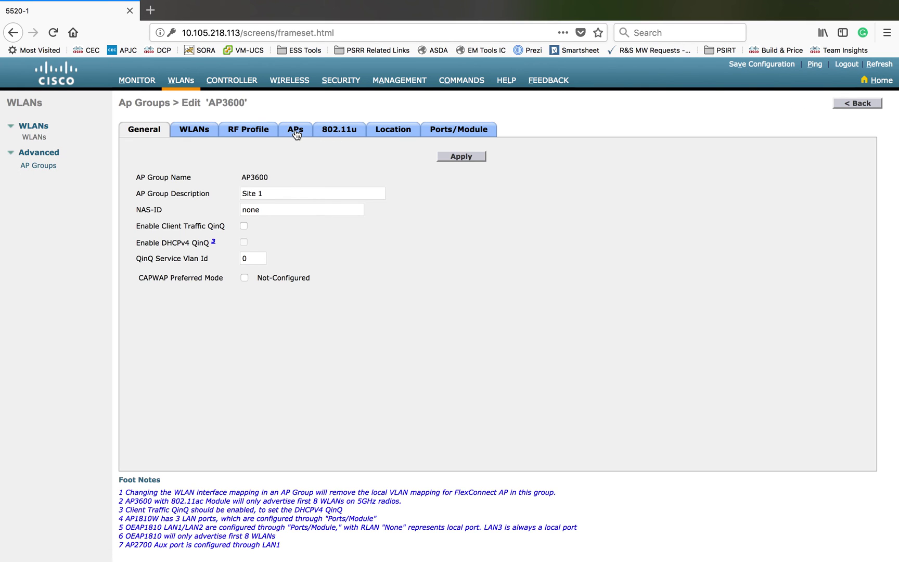
pyautogui.click(295, 131)
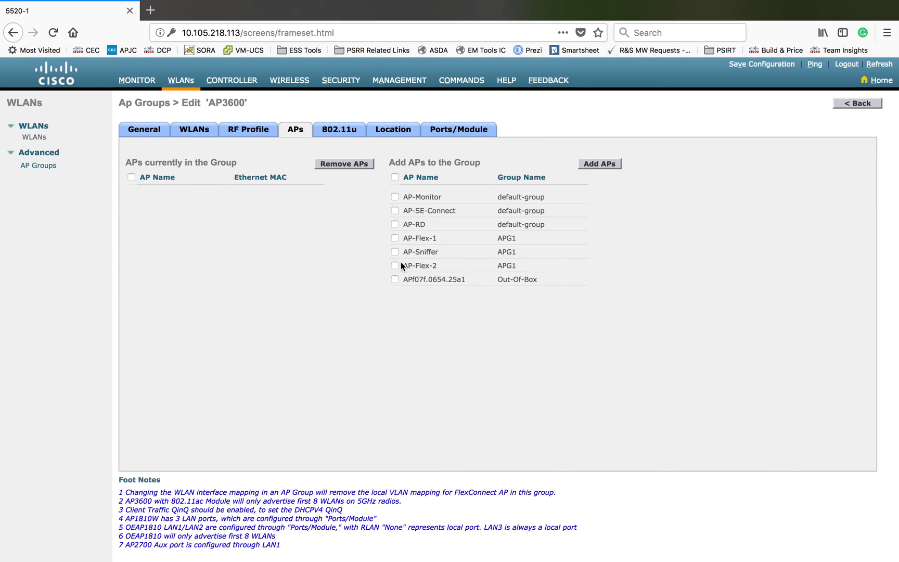
pyautogui.click(395, 238)
pyautogui.click(599, 164)
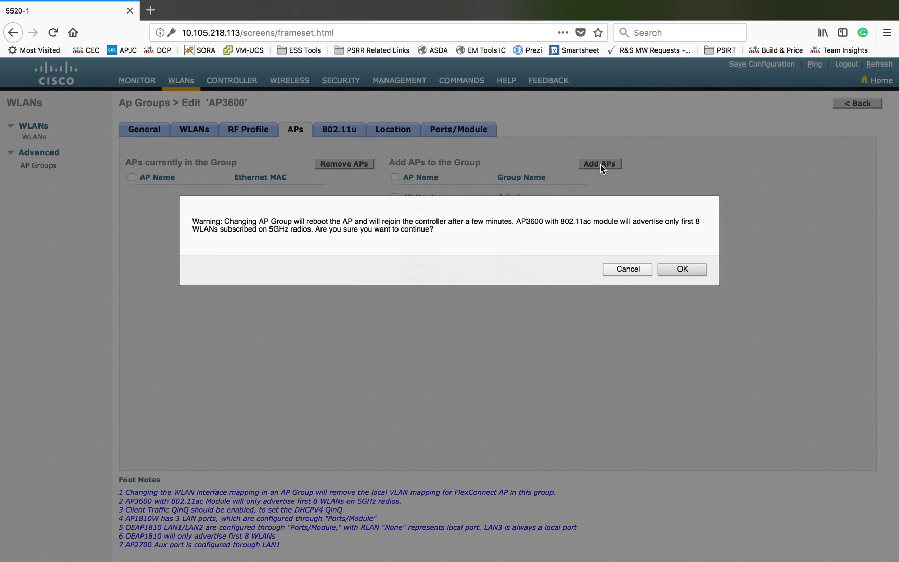
pyautogui.click(682, 269)
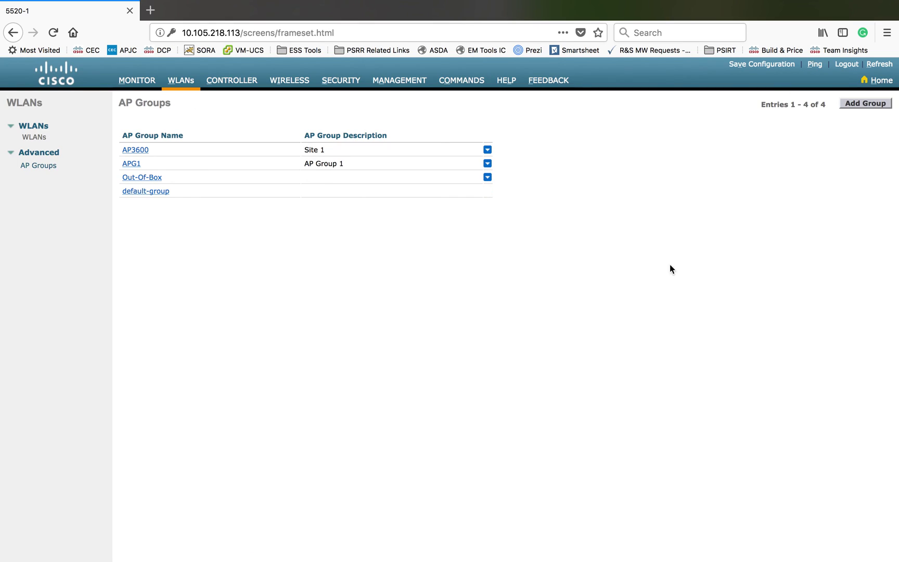
# Review the AP3600 group's general settings and the 3600A profile's RRM power settings, and return to the RF profiles.
pyautogui.click(128, 151)
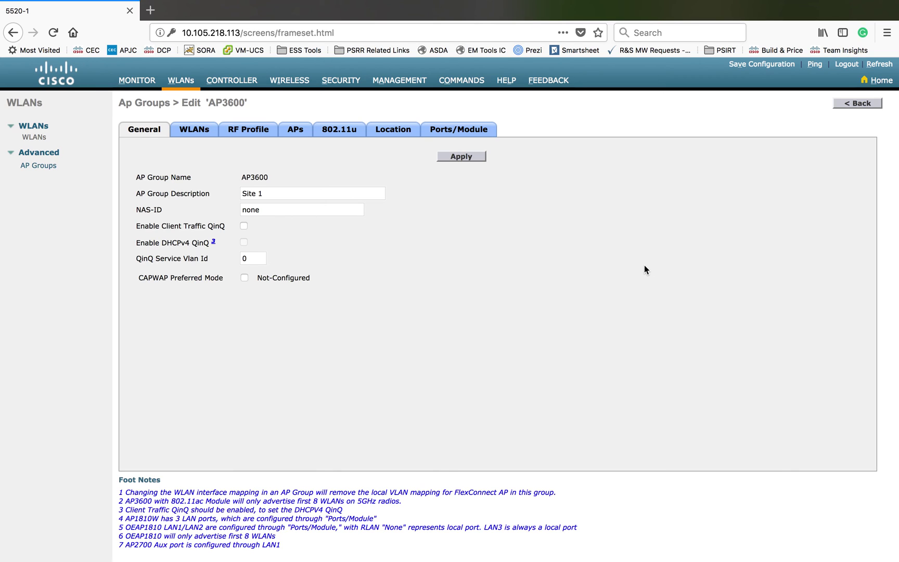
pyautogui.click(283, 81)
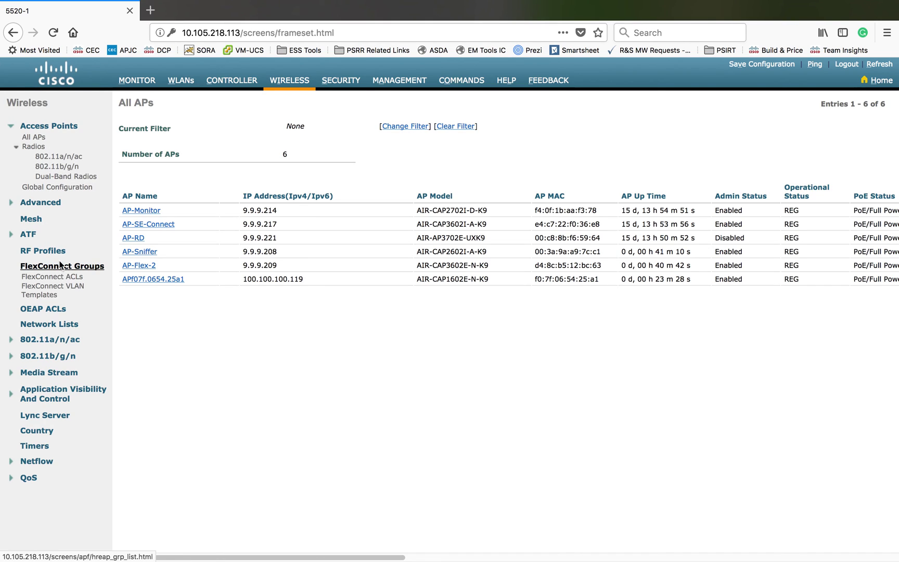
pyautogui.click(46, 252)
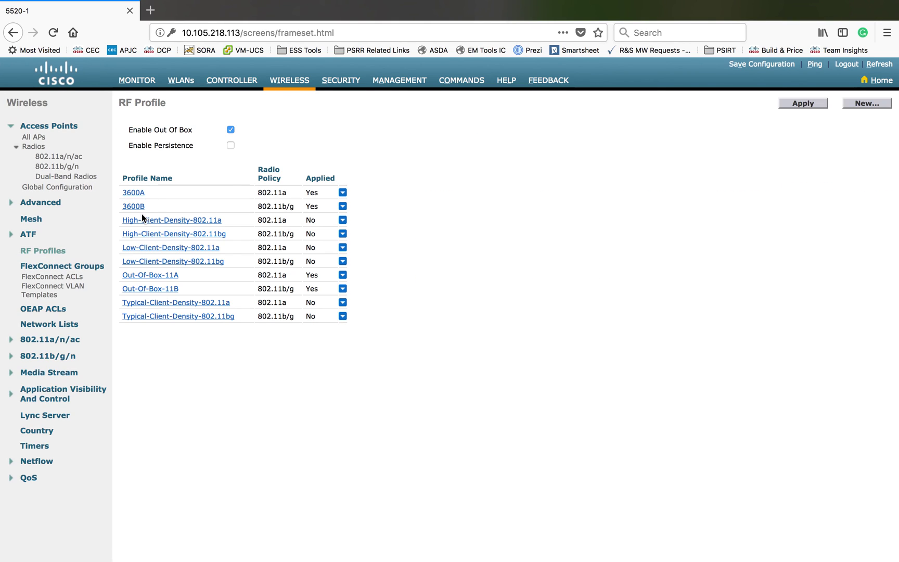
pyautogui.click(134, 192)
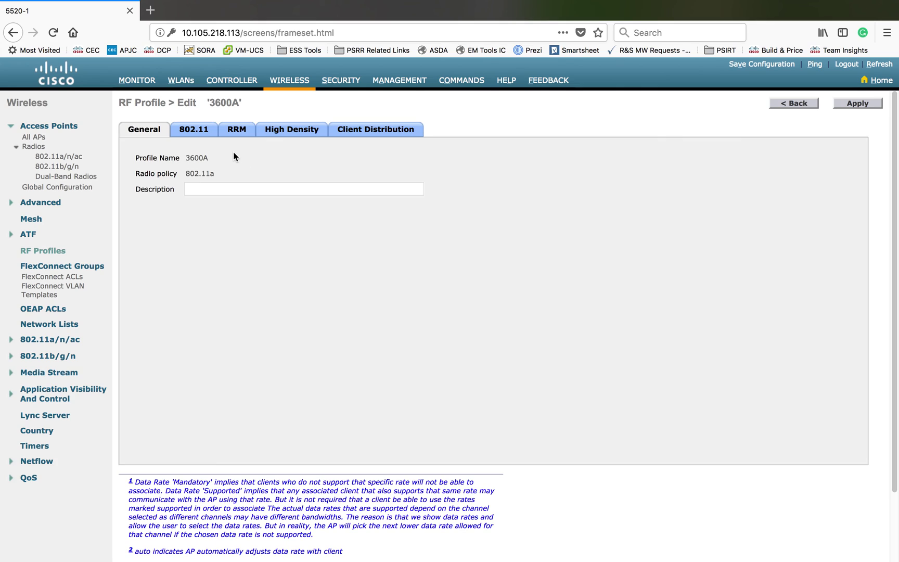
pyautogui.click(235, 130)
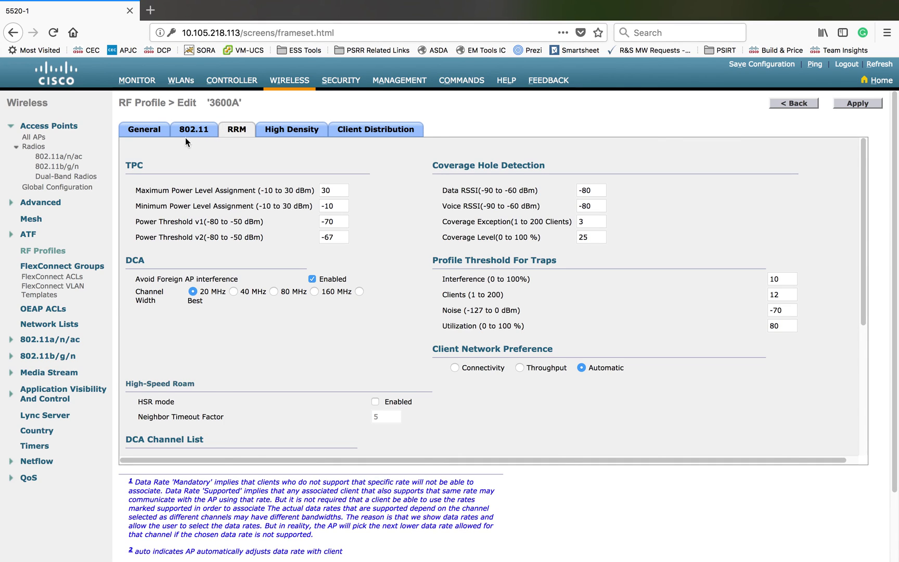
pyautogui.doubleClick(337, 193)
pyautogui.click(788, 107)
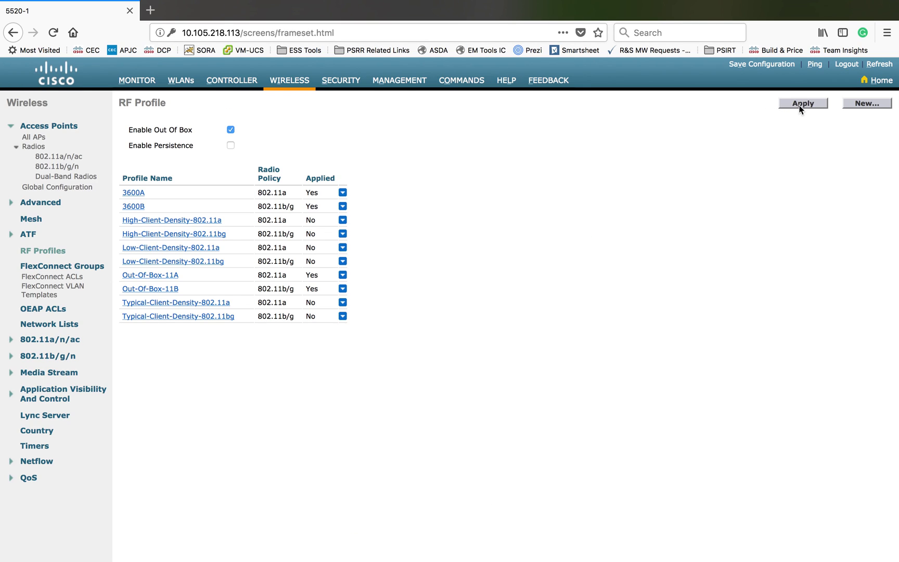